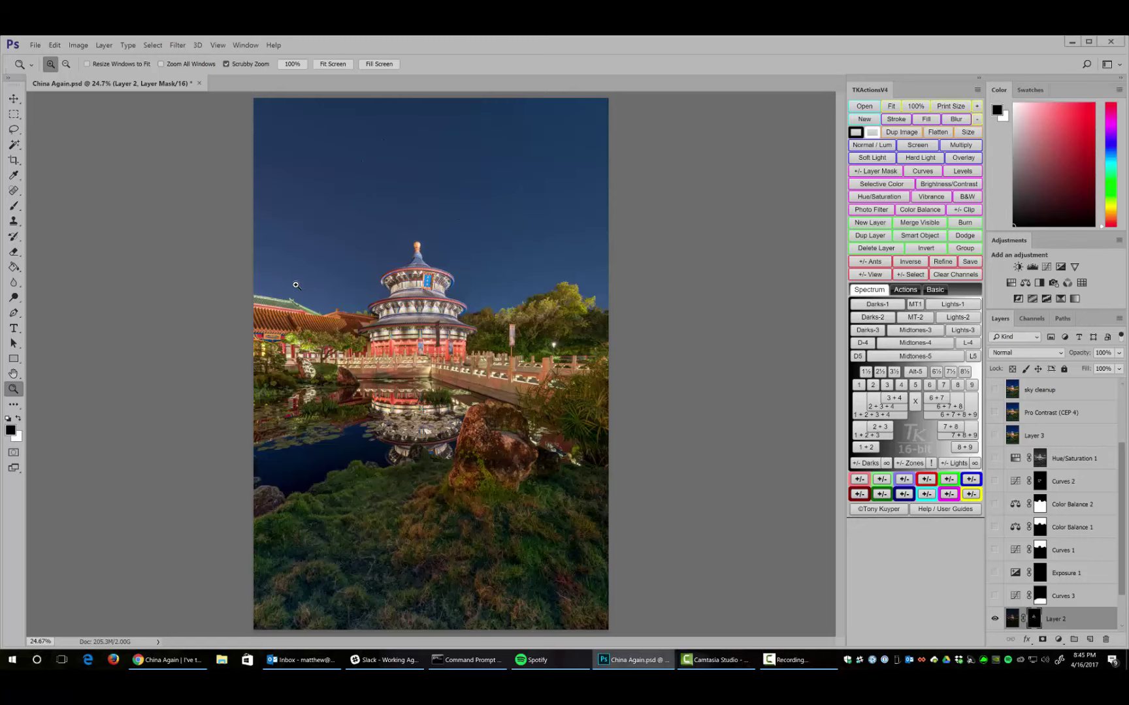
Step: Examine the faint stars in the night sky at 200% zoom and return to the full-image view
drag(291, 283, 537, 365)
scroll(537, 365, up, 5)
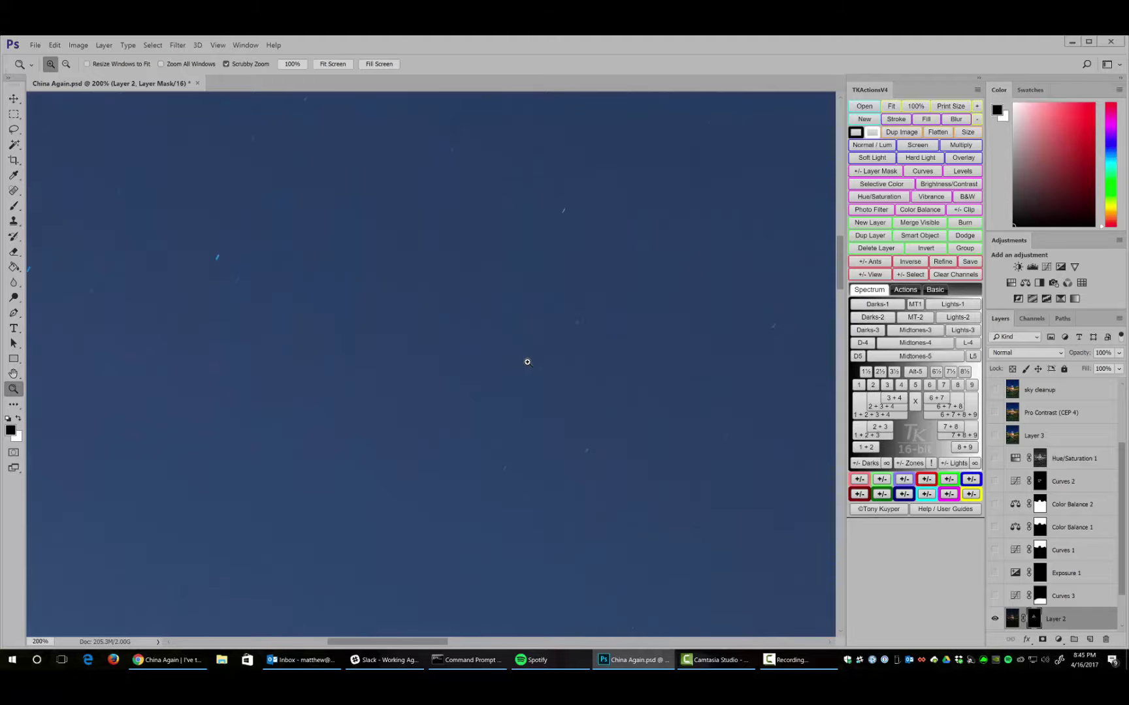
scroll(521, 358, up, 2)
scroll(503, 356, up, 1)
right_click(501, 357)
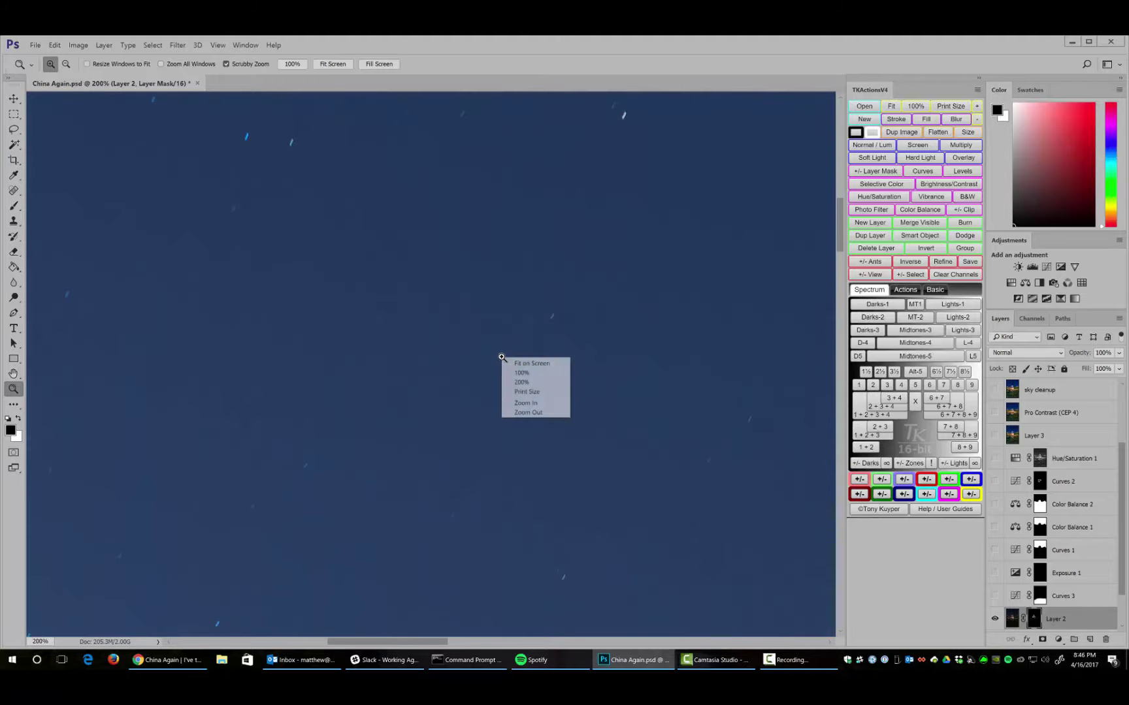
click(511, 363)
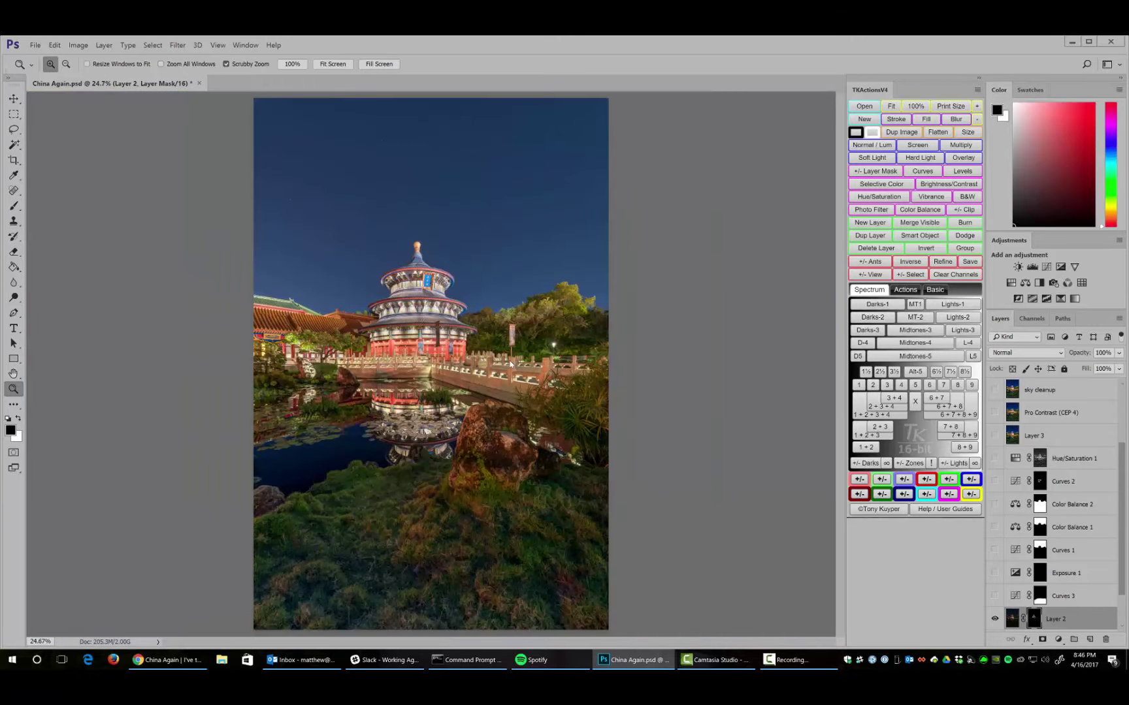
Step: Select the whole sky on Layer 1 with the Magic Wand at tolerance 18, adding the area just above the horizon
click(14, 145)
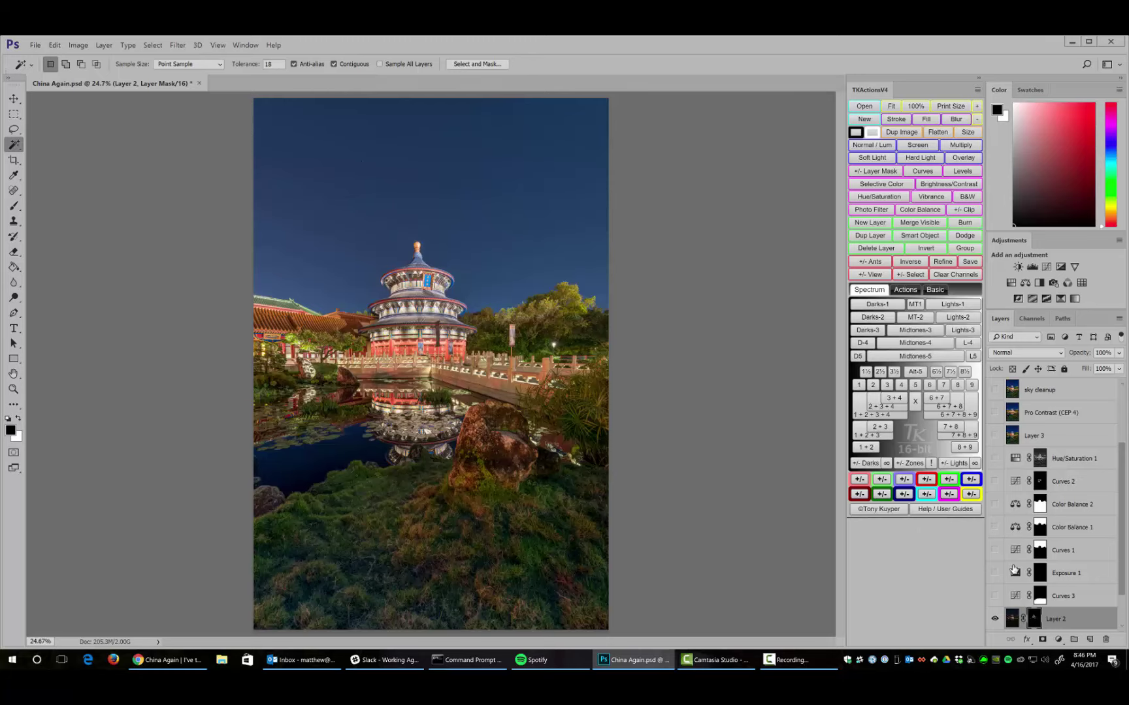
scroll(1043, 567, down, 2)
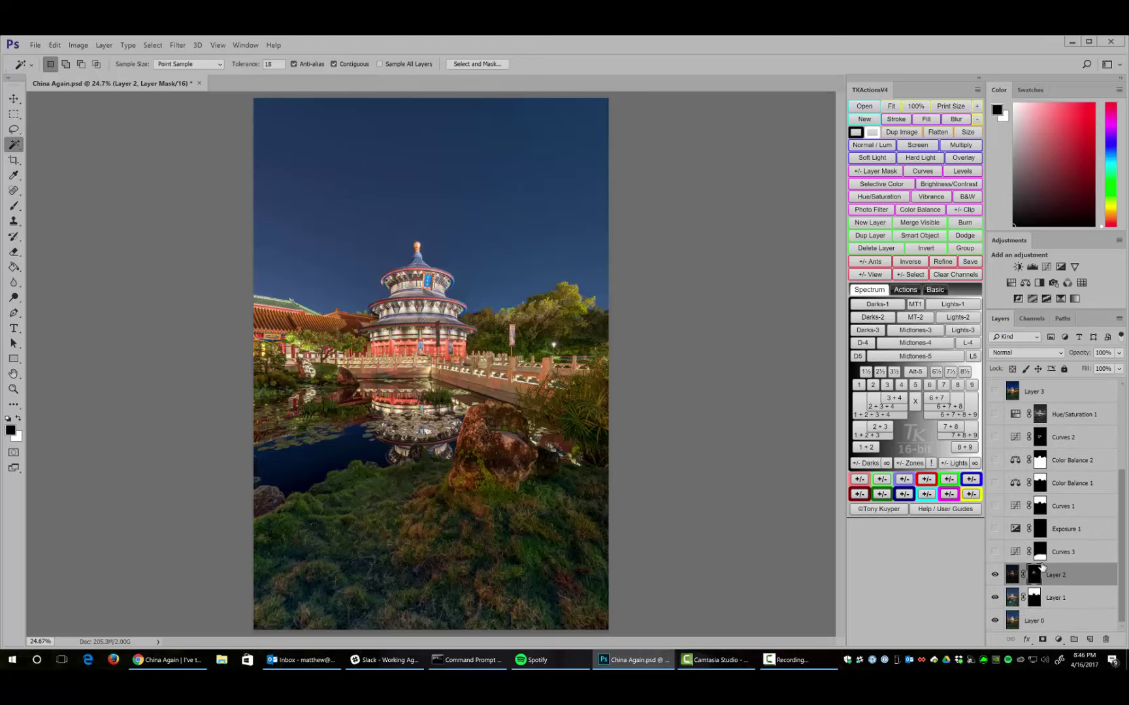
click(1012, 600)
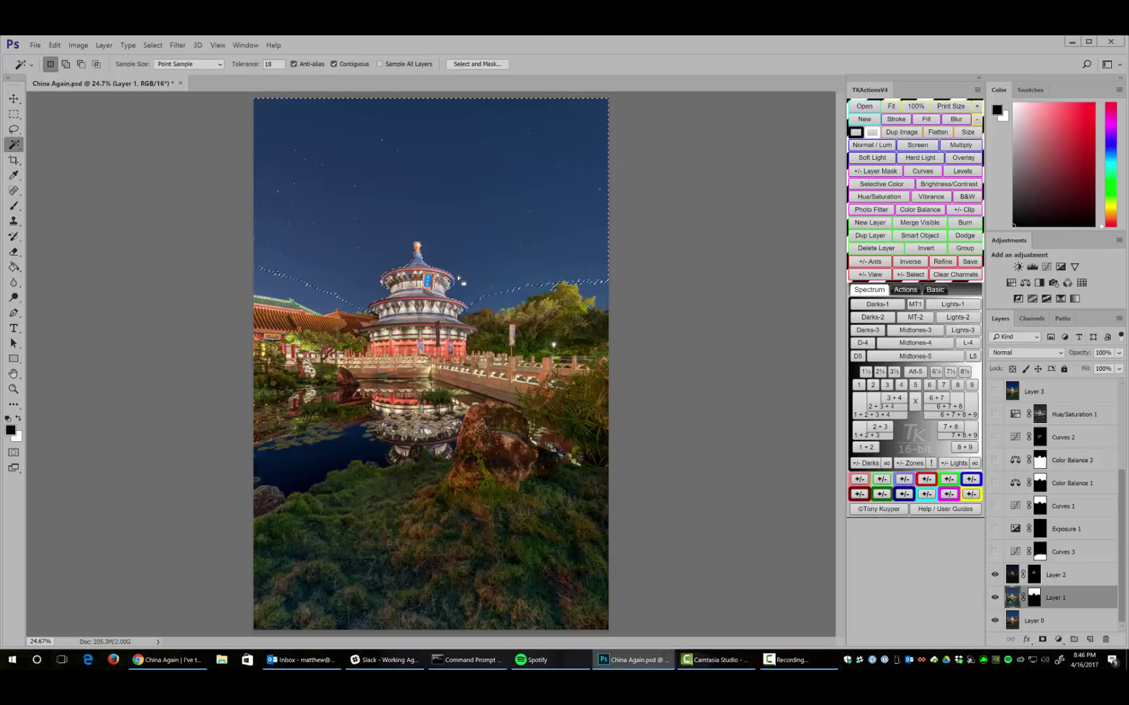
key(shift)
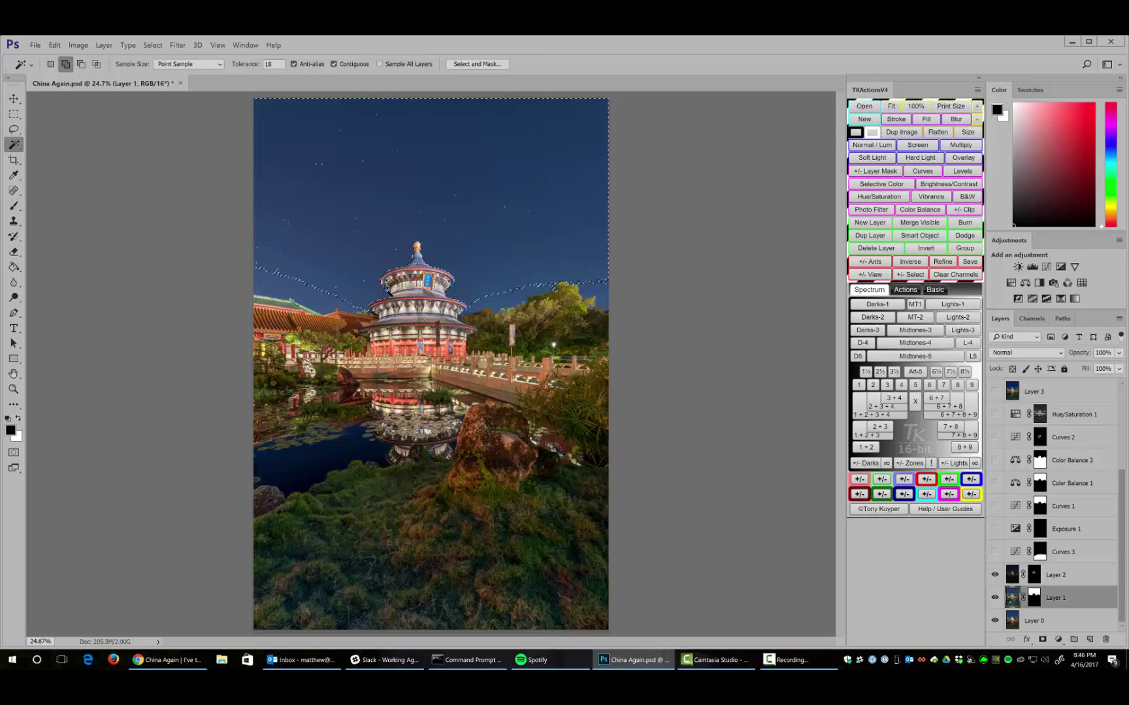
shift+click(496, 296)
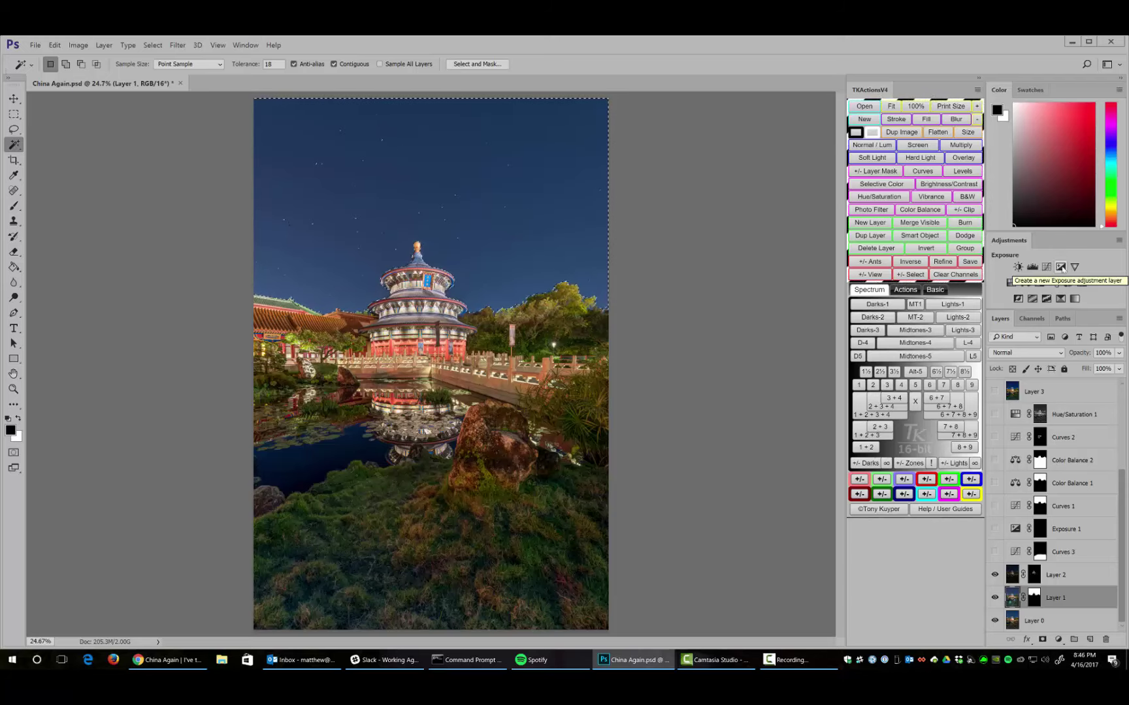
Step: Add an Exposure adjustment layer from the sky selection and place it directly above Layer 2
click(1060, 267)
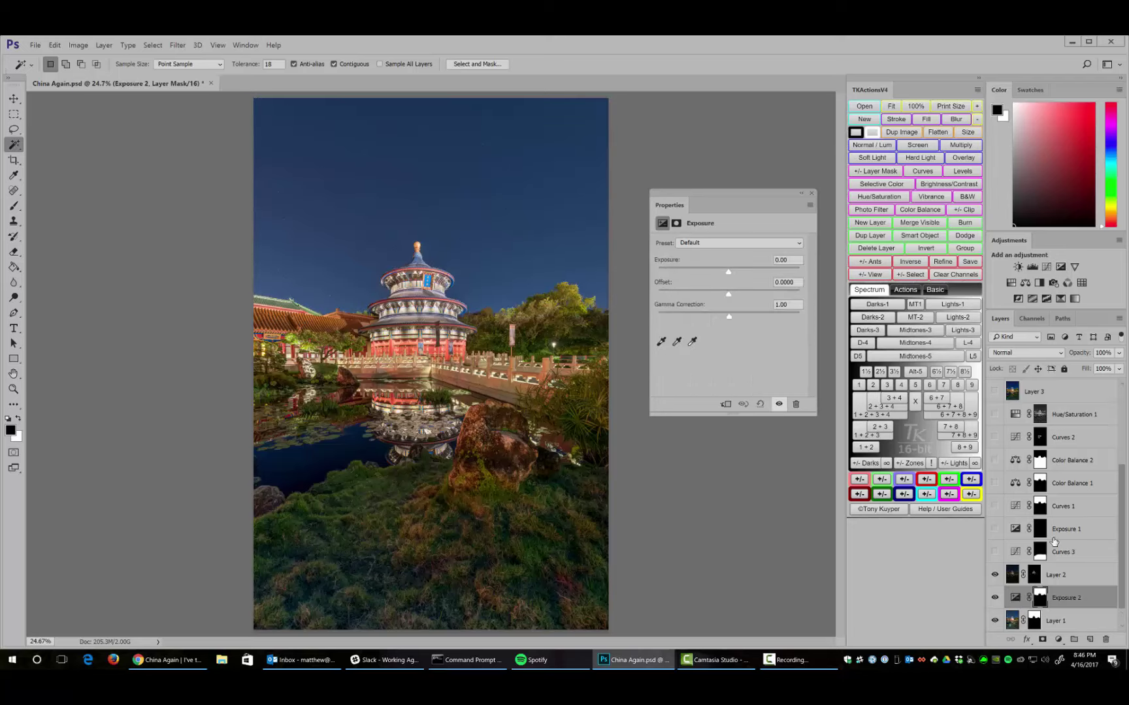
drag(1016, 599, 1018, 573)
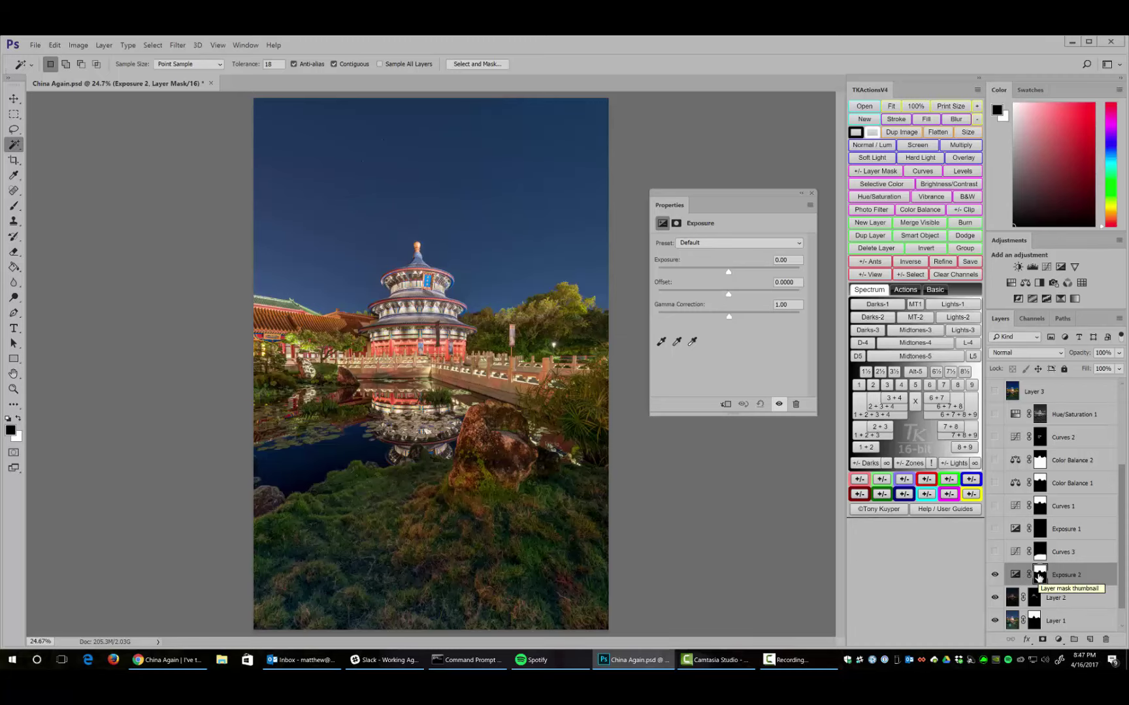
Step: Display the Exposure 2 layer mask, invert it, and fill its white building and foreground area with black
alt+click(1039, 576)
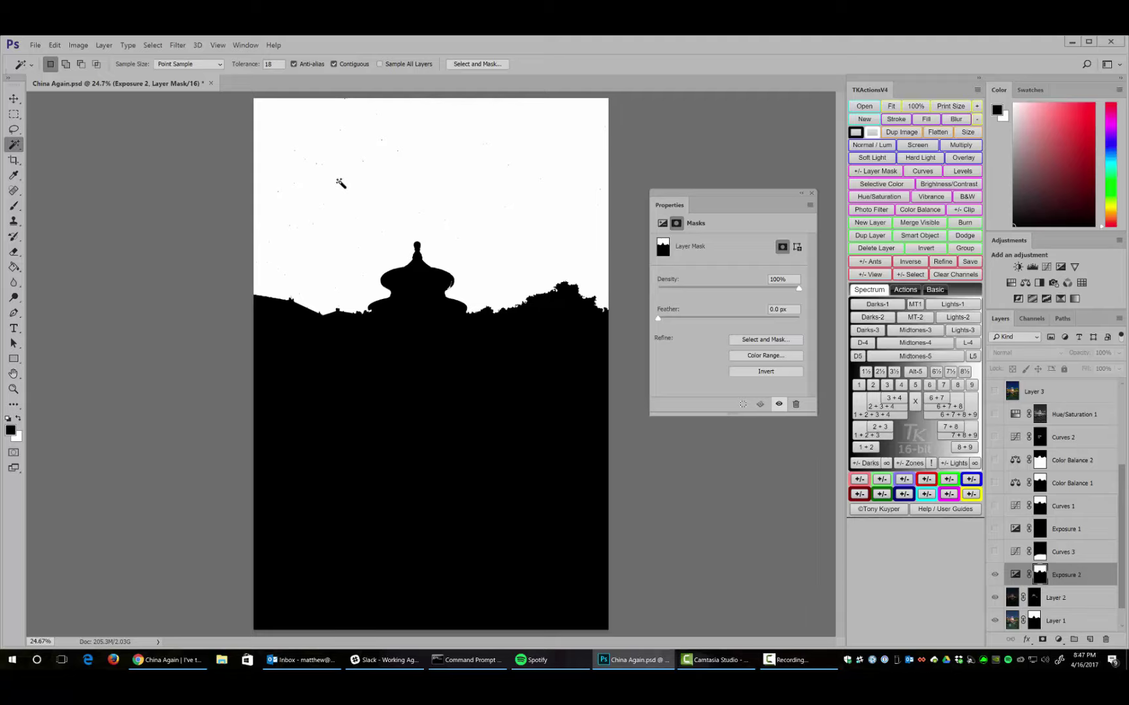
key(ctrl+i)
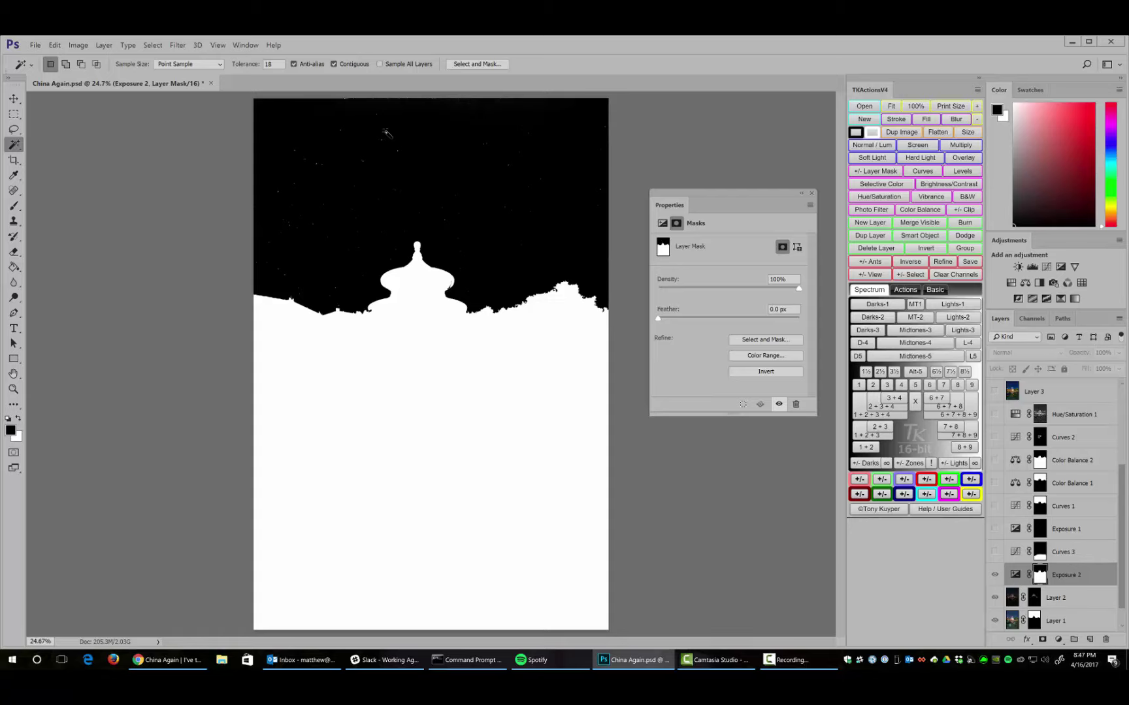
click(14, 265)
click(377, 436)
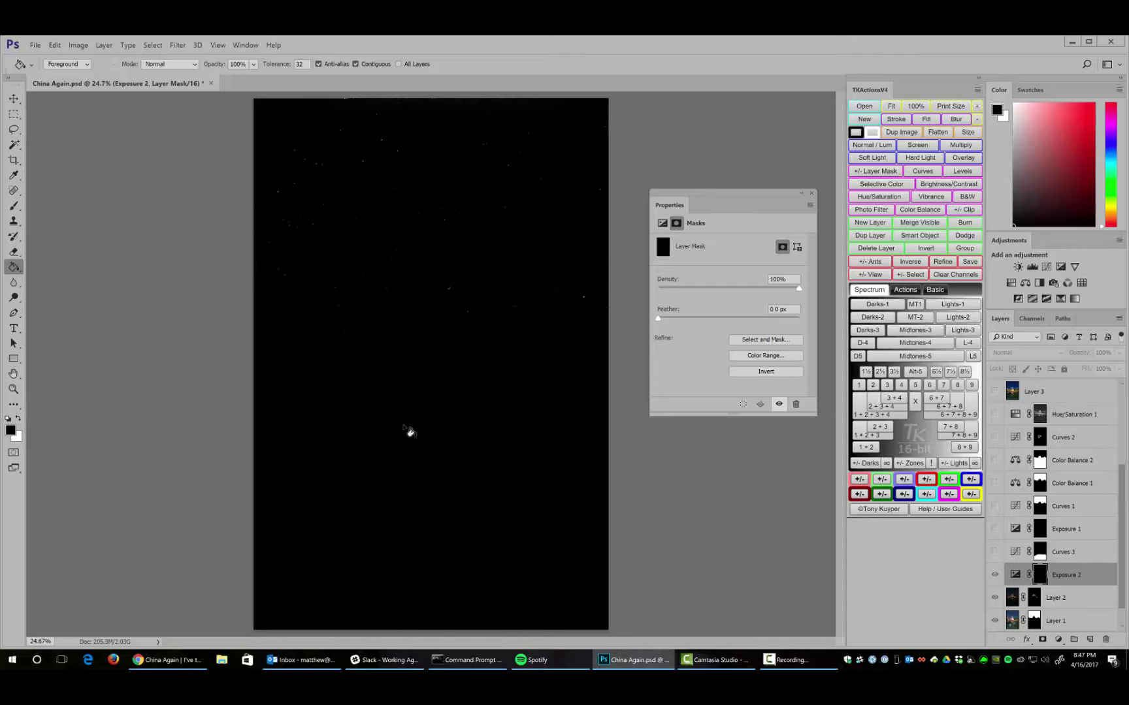
Step: Paint black with a 150 px brush over the leftover skyline edges across the full width of the mask
click(13, 390)
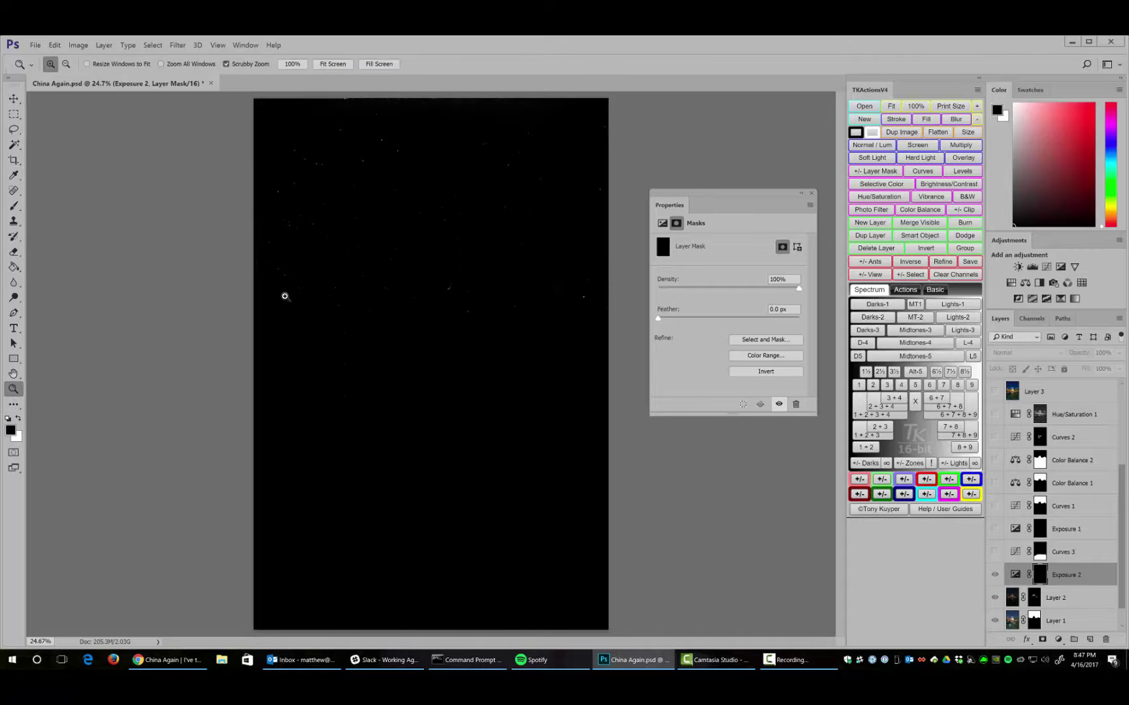
click(286, 298)
click(255, 281)
click(250, 327)
click(250, 326)
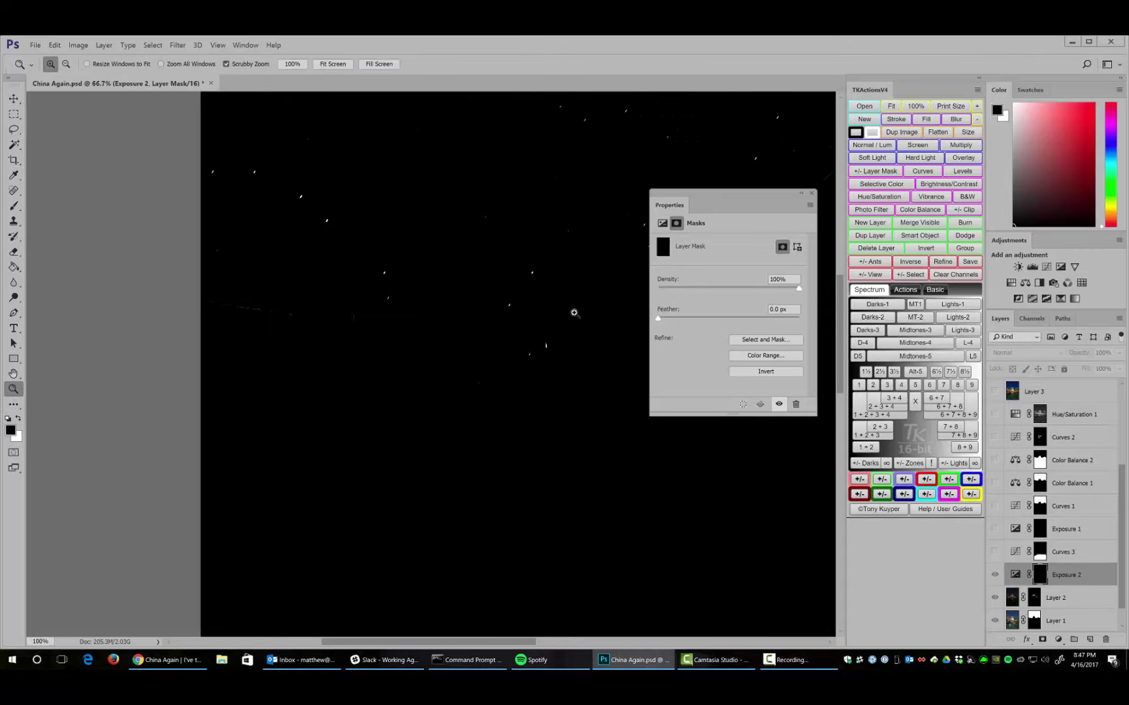
click(812, 193)
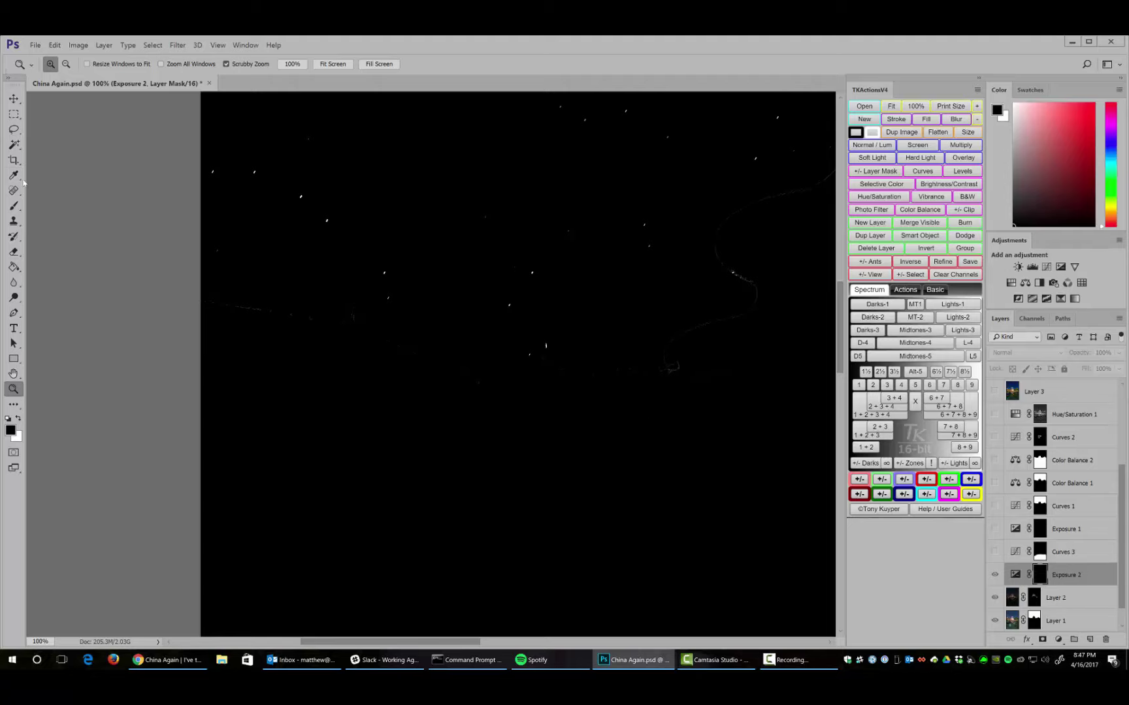
click(13, 207)
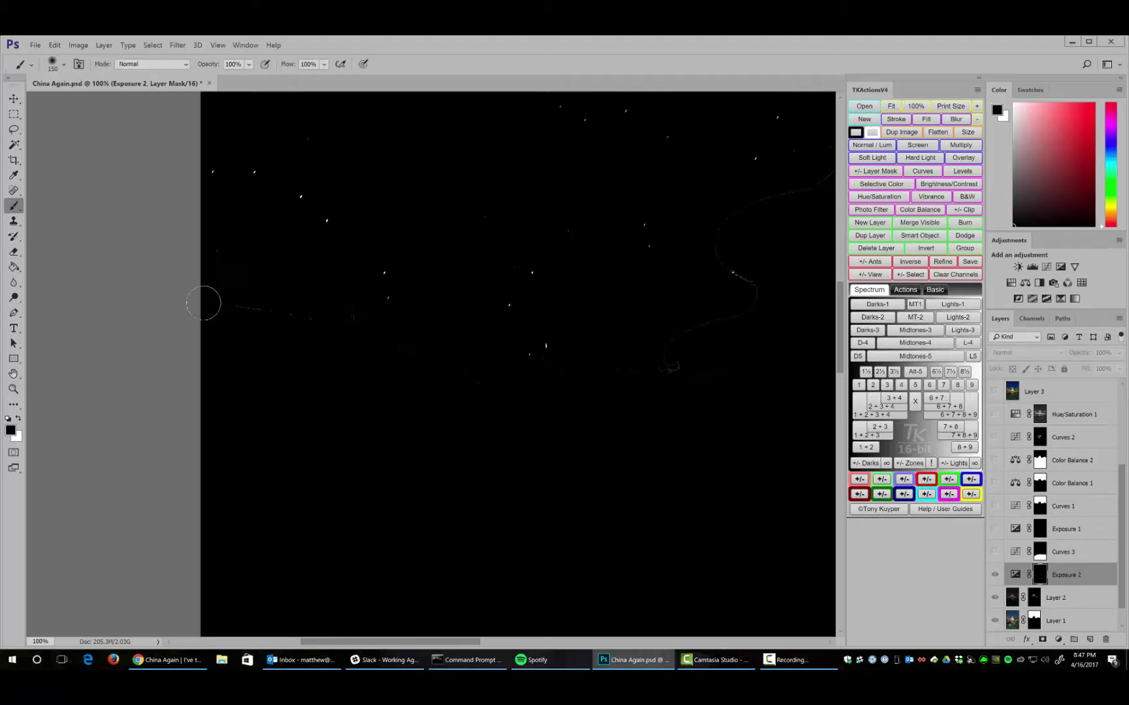
mouse_move(198, 300)
mouse_down()
mouse_move(317, 312)
mouse_move(436, 381)
mouse_move(441, 371)
mouse_move(505, 385)
mouse_move(538, 372)
mouse_move(527, 368)
mouse_move(541, 344)
mouse_move(570, 376)
mouse_move(690, 370)
mouse_move(651, 363)
mouse_move(697, 328)
mouse_move(793, 313)
mouse_move(751, 298)
mouse_move(699, 243)
mouse_move(705, 267)
mouse_up()
drag(464, 644, 538, 643)
scroll(418, 385, up, 1)
mouse_move(396, 341)
mouse_down()
mouse_move(490, 320)
mouse_move(513, 292)
mouse_move(515, 238)
mouse_move(546, 225)
mouse_move(547, 260)
mouse_move(586, 327)
mouse_move(654, 338)
mouse_move(674, 367)
mouse_move(663, 400)
mouse_move(633, 423)
mouse_move(724, 495)
mouse_up()
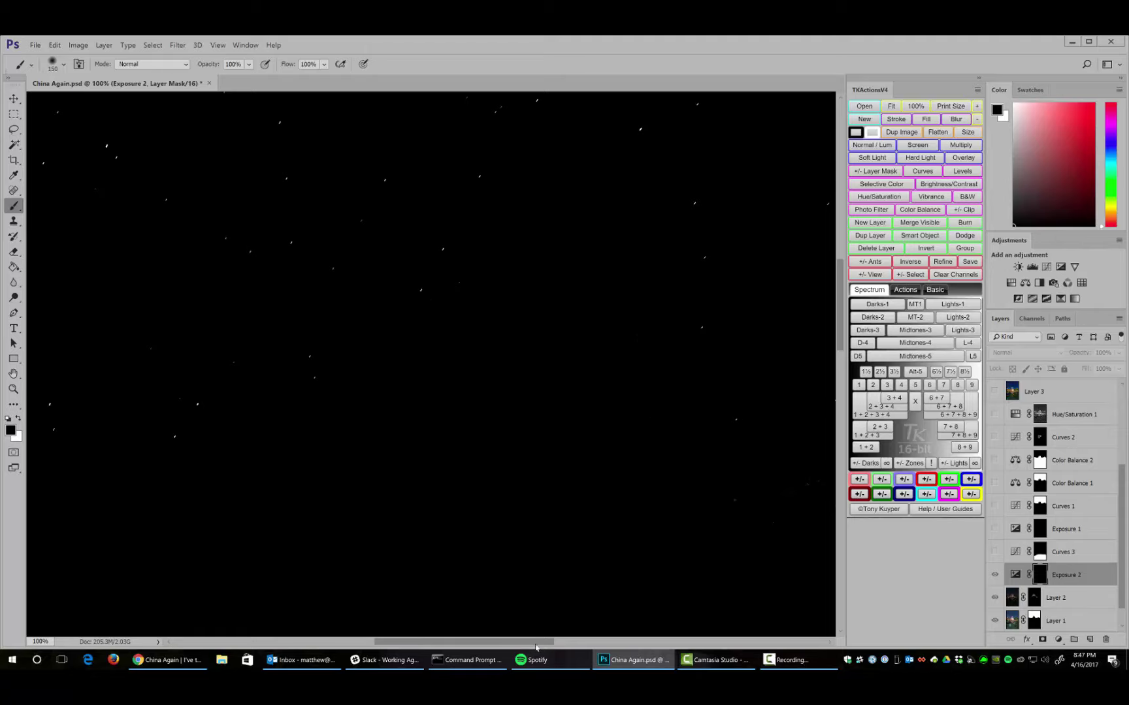
drag(538, 643, 623, 643)
mouse_move(416, 542)
mouse_down()
mouse_move(704, 423)
mouse_move(719, 400)
mouse_move(772, 388)
mouse_move(751, 461)
mouse_up()
drag(608, 640, 667, 642)
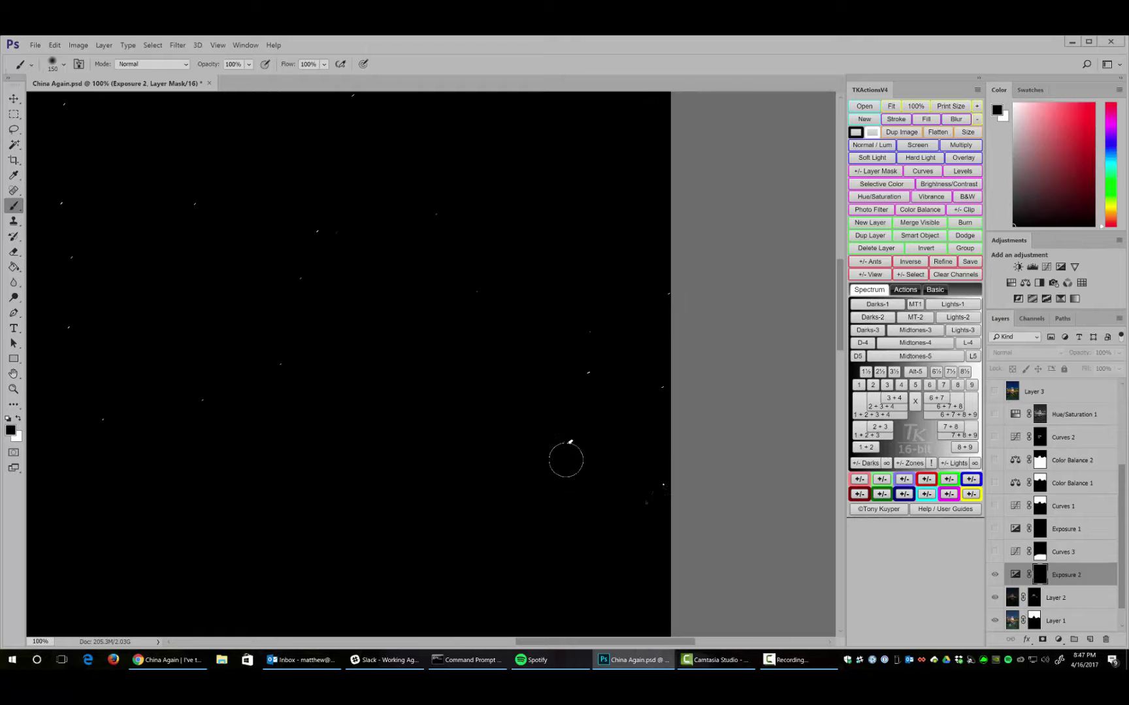
drag(643, 463, 650, 494)
Step: Enlarge the brush to 250 px and paint black over the speckled noise along the mask's upper edge
scroll(489, 405, up, 3)
scroll(561, 451, up, 6)
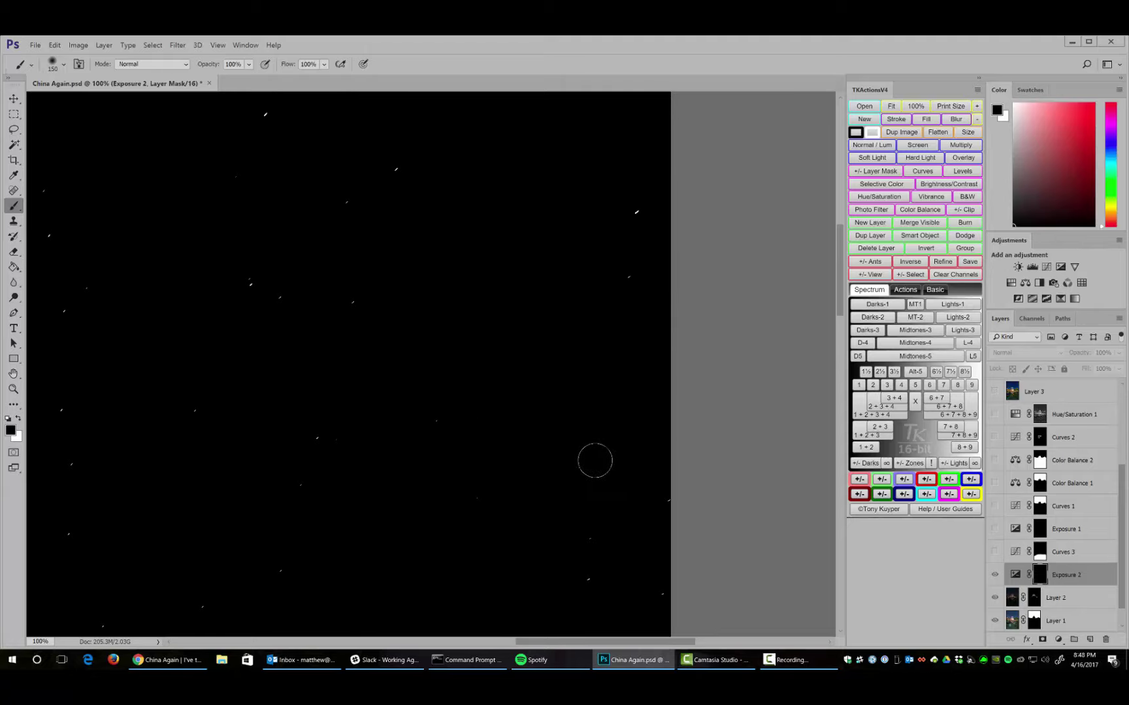
scroll(172, 401, down, 1)
scroll(436, 348, up, 10)
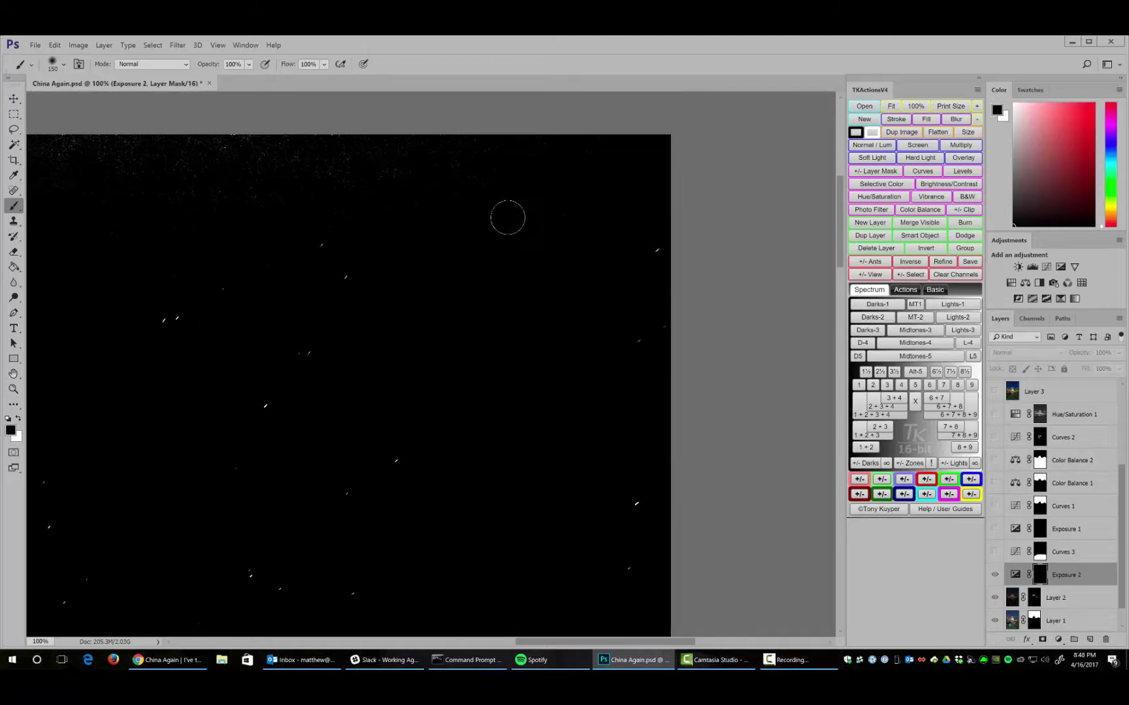
key(bracketright)
mouse_move(592, 189)
mouse_down()
mouse_move(438, 204)
mouse_move(559, 167)
mouse_move(412, 154)
mouse_move(318, 165)
mouse_move(399, 229)
mouse_move(452, 296)
mouse_move(320, 186)
mouse_move(194, 166)
mouse_move(180, 200)
mouse_move(234, 213)
mouse_move(244, 203)
mouse_move(170, 146)
mouse_up()
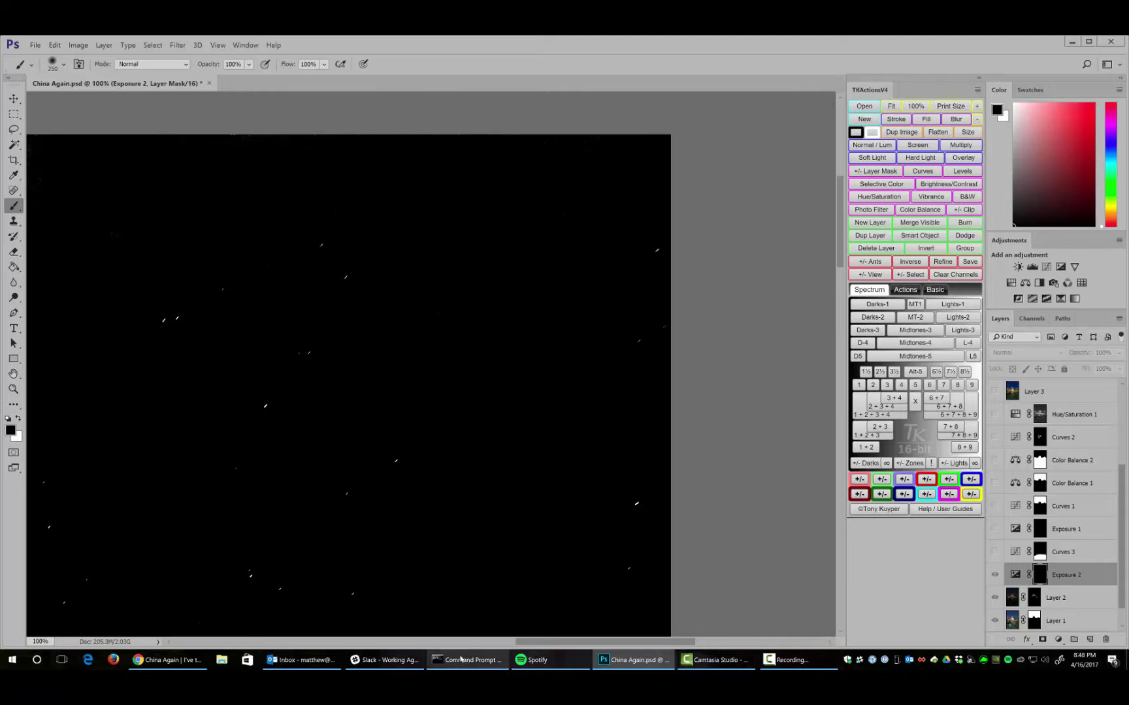
drag(569, 642, 504, 642)
mouse_move(302, 221)
mouse_down()
mouse_move(286, 147)
mouse_move(311, 163)
mouse_move(85, 167)
mouse_up()
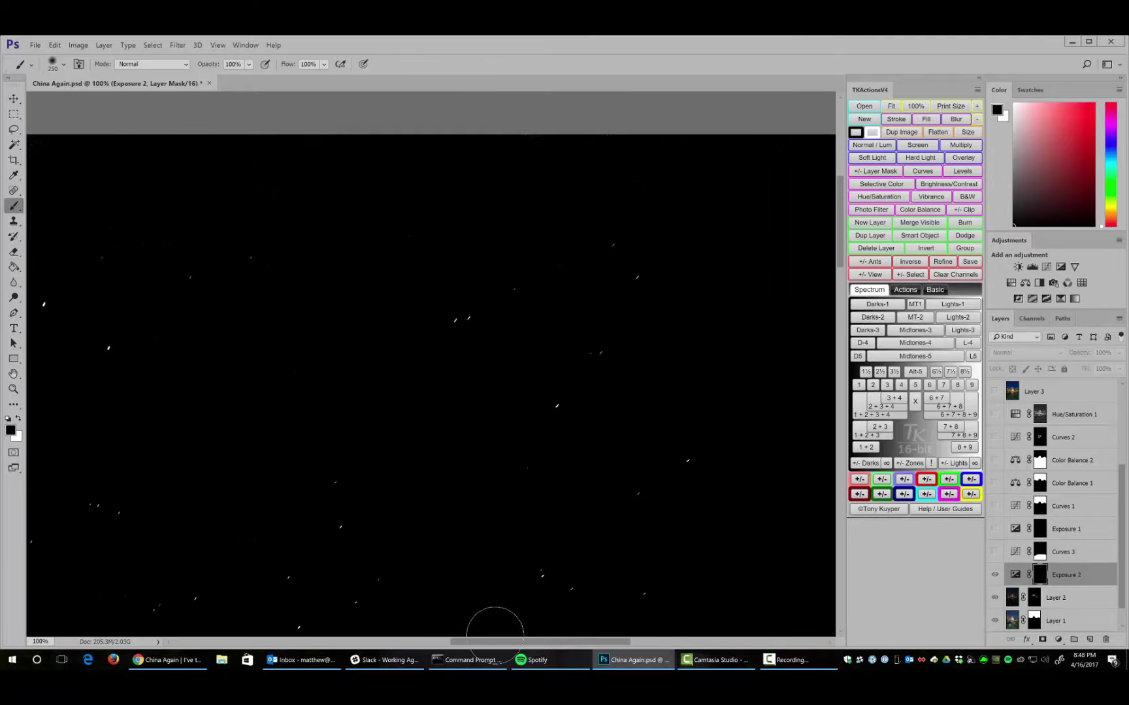
drag(479, 642, 404, 644)
mouse_move(398, 150)
mouse_down()
mouse_move(317, 144)
mouse_move(214, 156)
mouse_move(183, 173)
mouse_up()
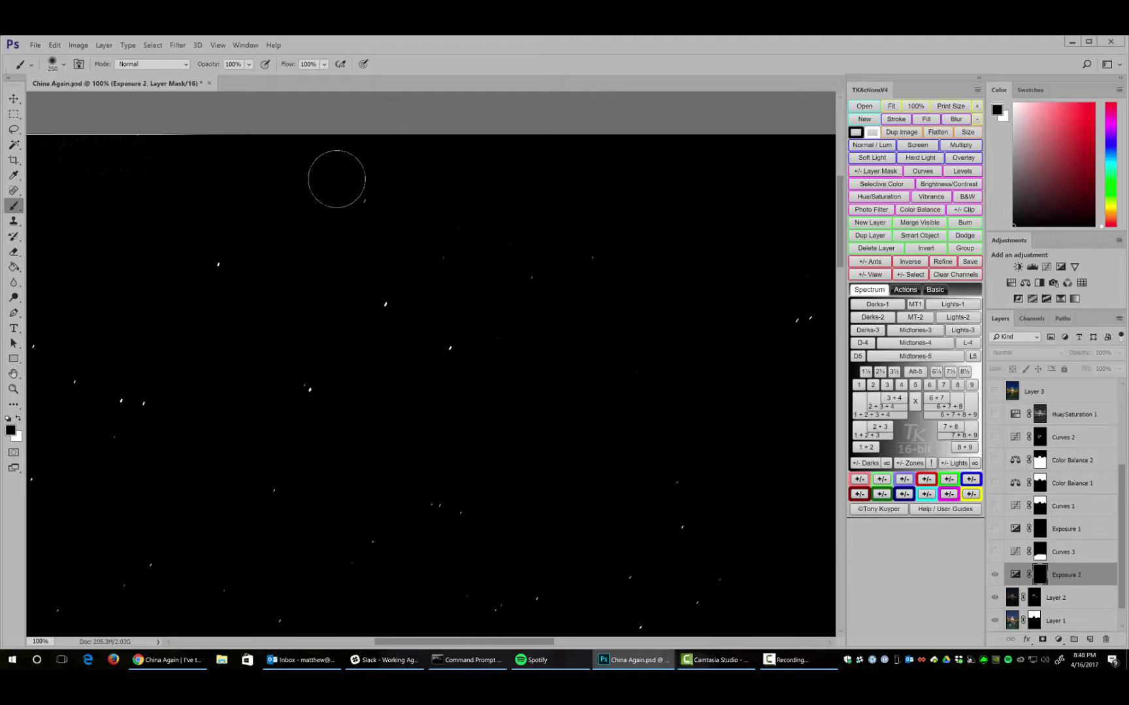
drag(516, 645, 473, 645)
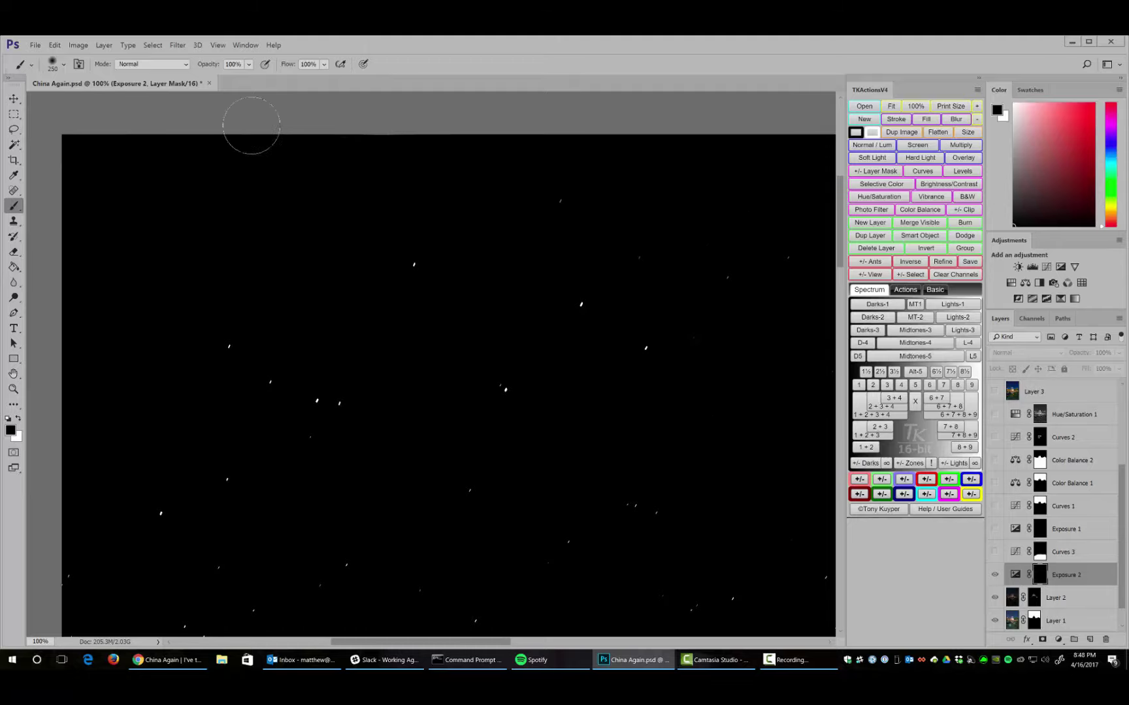
Step: Inspect the starry area of the mask for leftover specks and return to the full-image view
drag(461, 641, 648, 641)
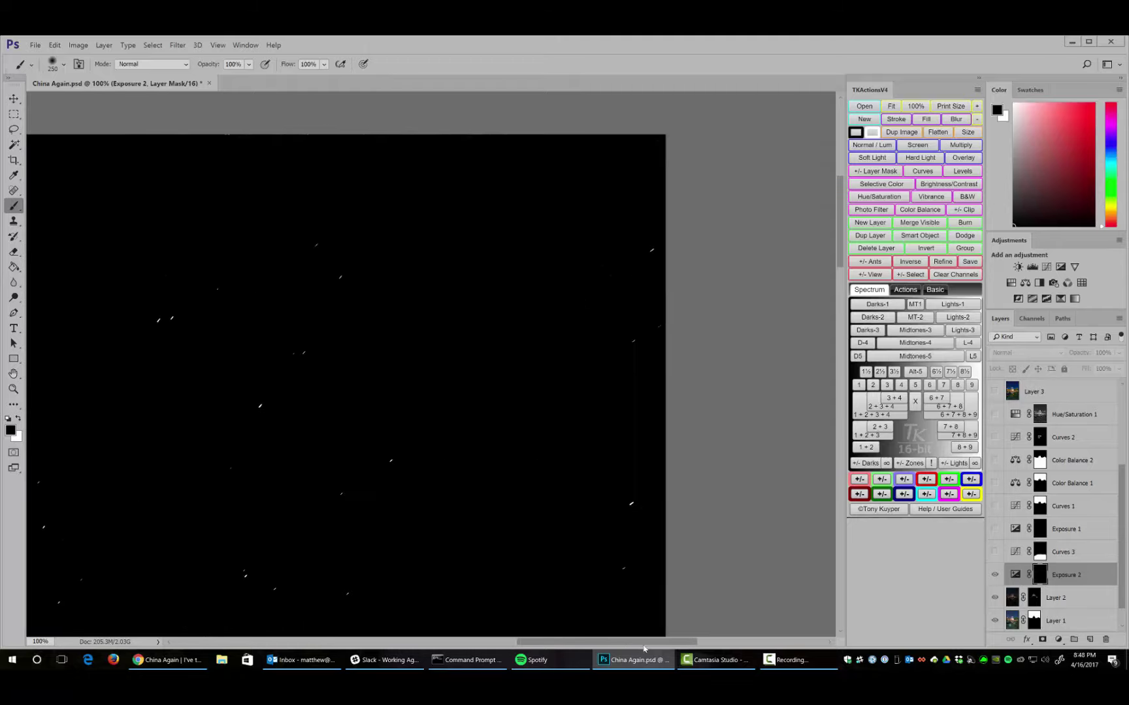
scroll(403, 389, down, 3)
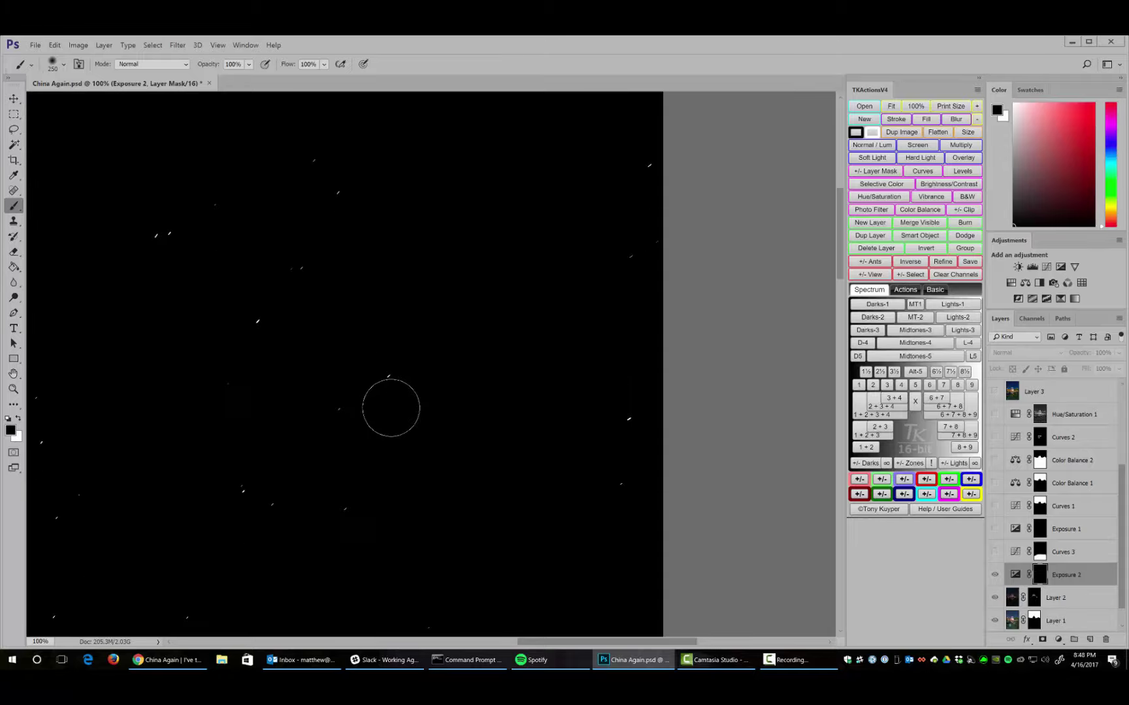
drag(586, 641, 424, 640)
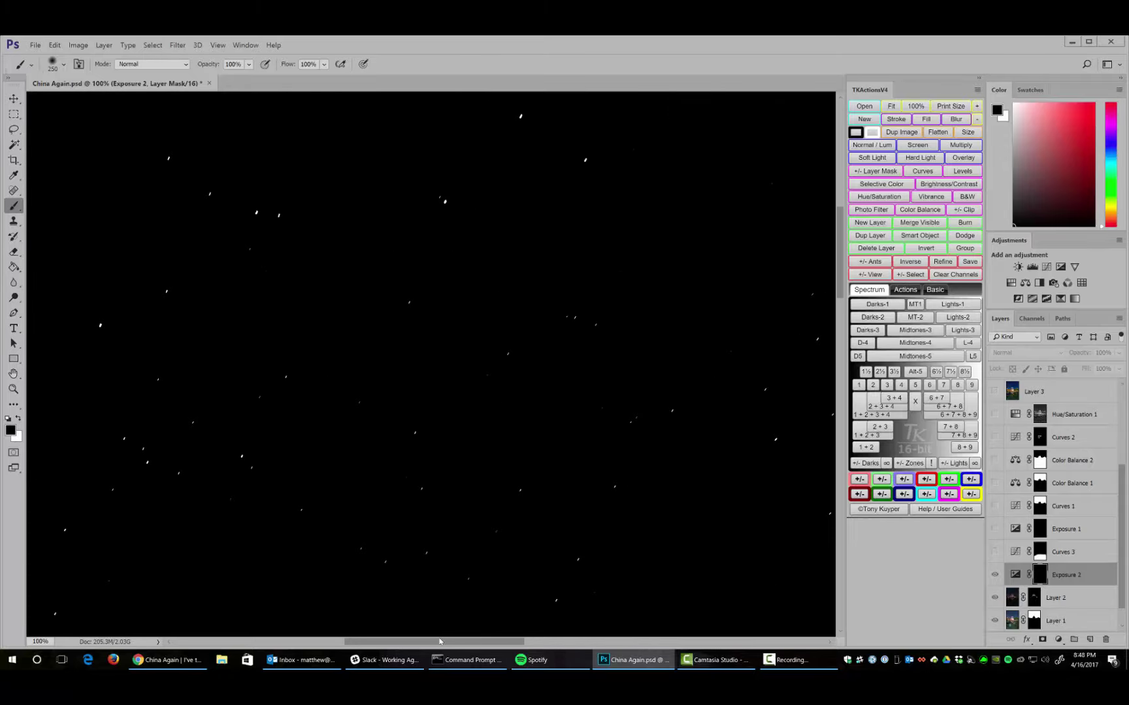
click(14, 388)
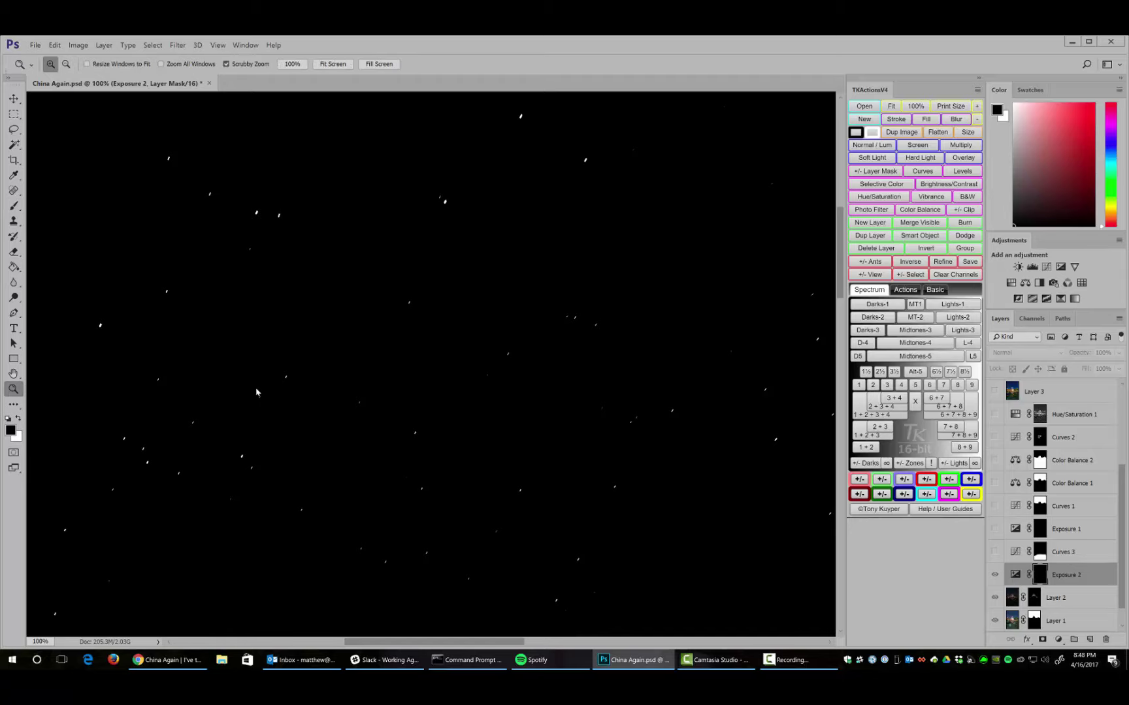
right_click(256, 389)
click(275, 397)
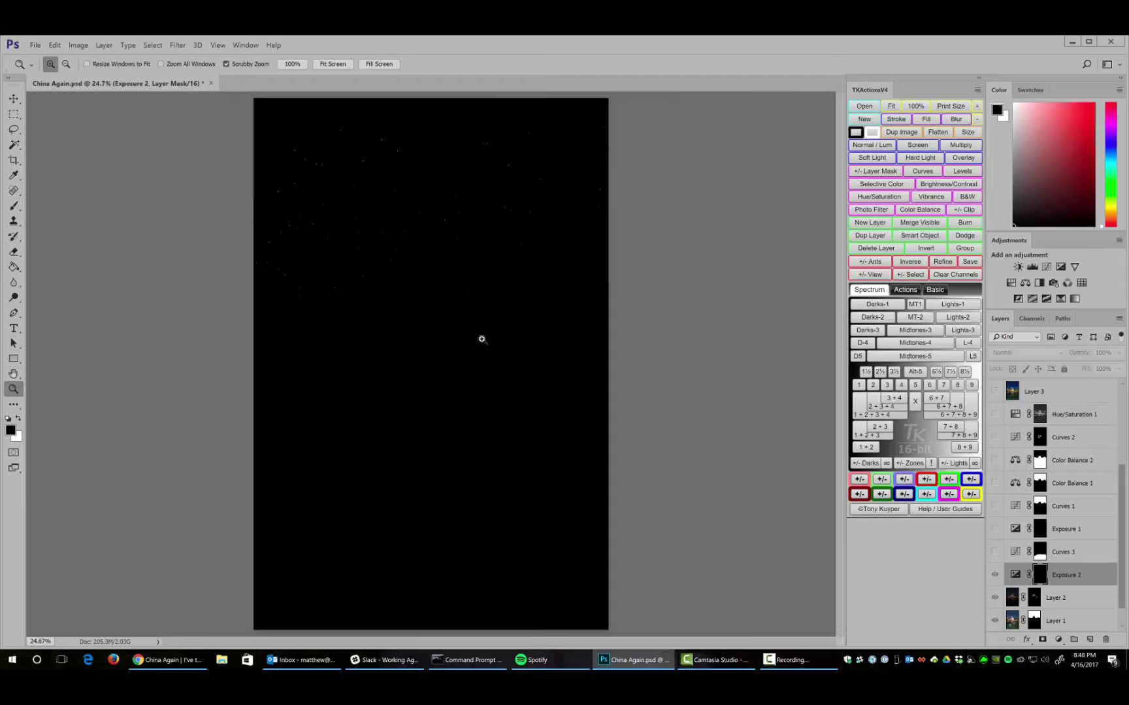
Step: Brighten the masked stars by setting the Exposure 2 layer's exposure to +2.61, judging the effect up close
double_click(1016, 576)
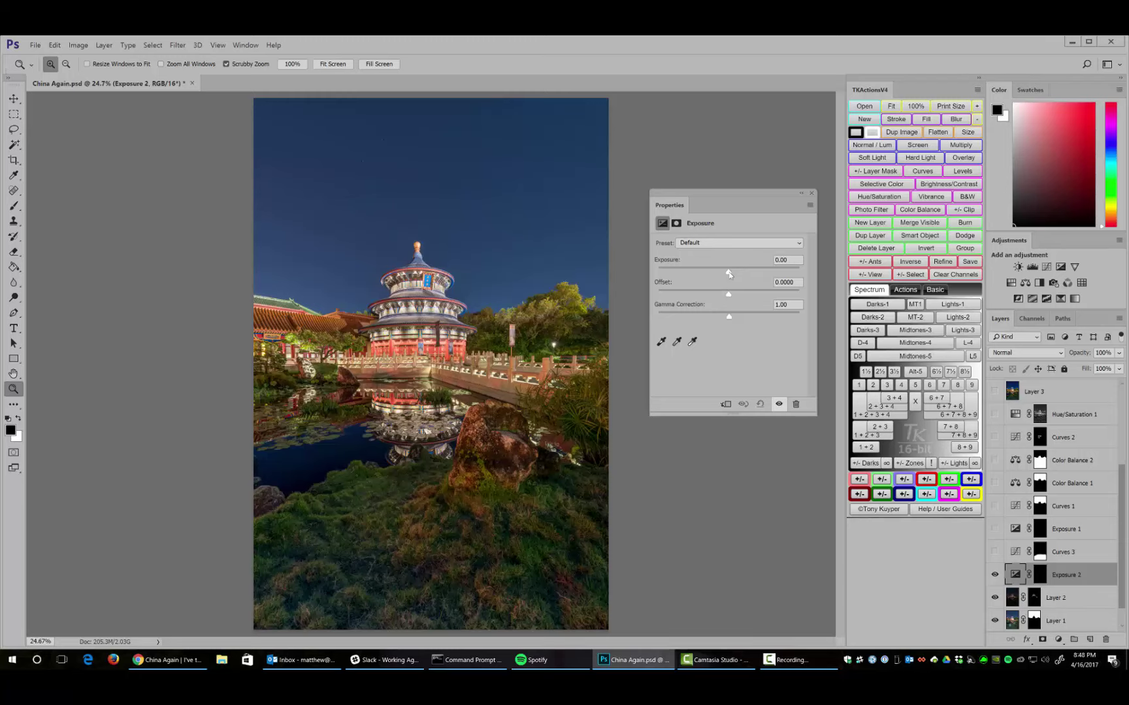
drag(729, 274, 769, 273)
click(385, 224)
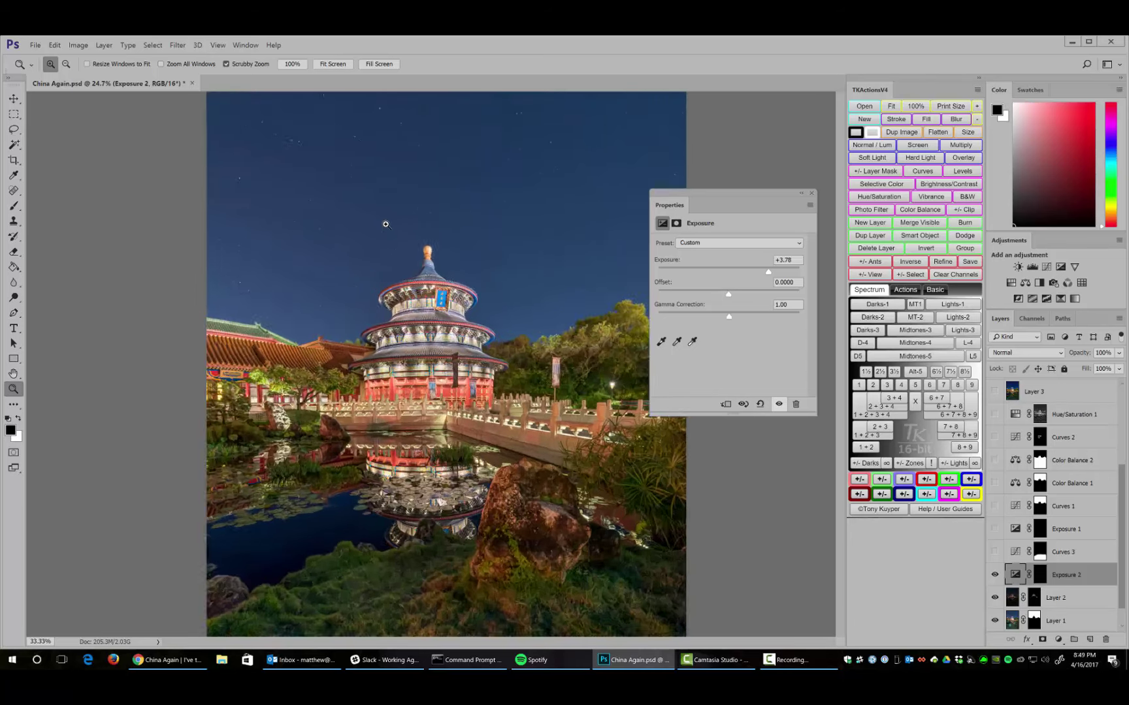
click(385, 224)
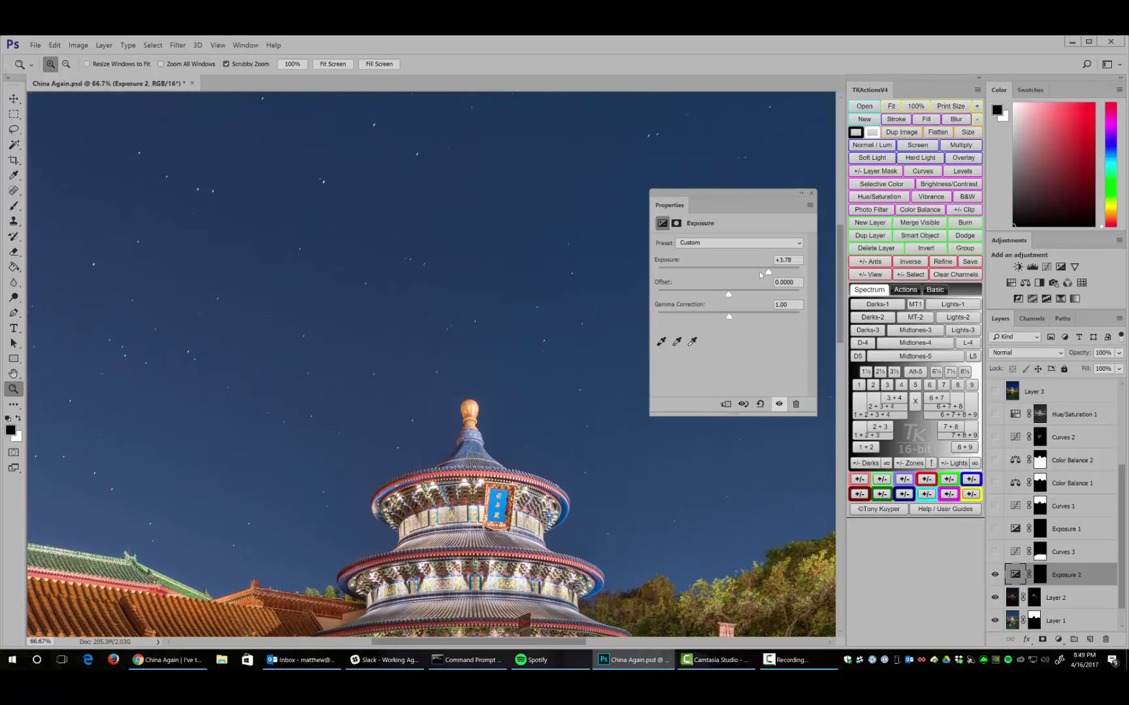
drag(768, 273, 898, 277)
drag(799, 271, 756, 273)
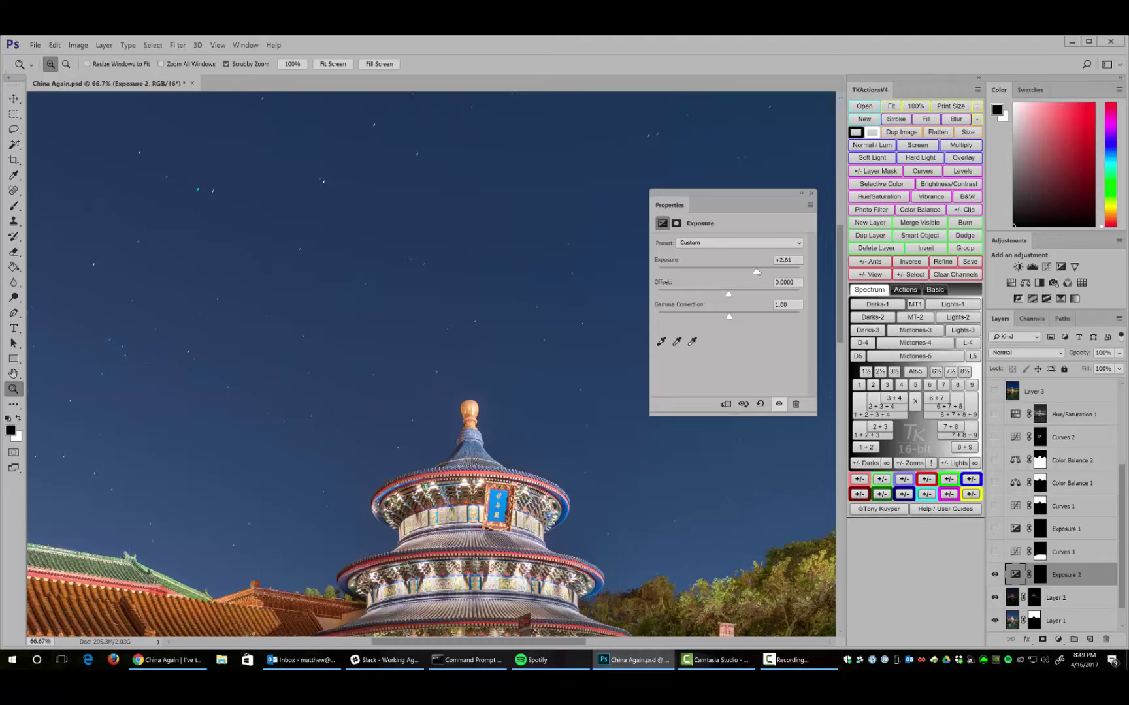
click(550, 337)
click(552, 338)
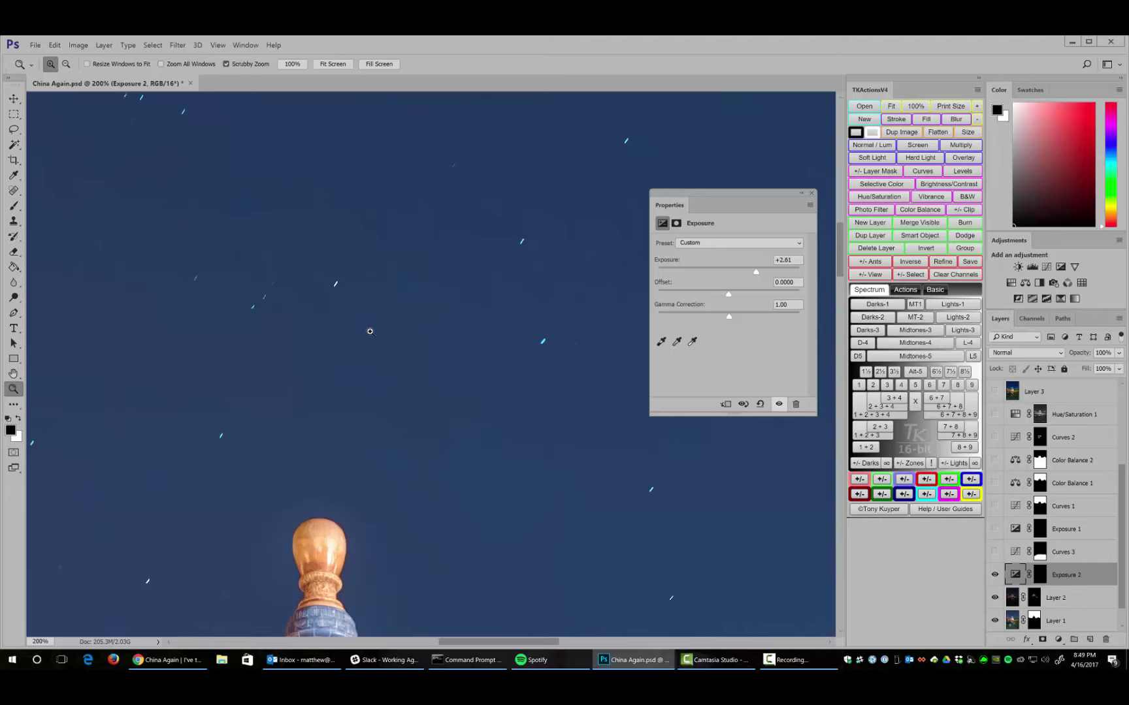
Step: Examine the brightened stars around the temple spire and elsewhere in the sky at 200%, returning to the full-image view
scroll(503, 265, up, 1)
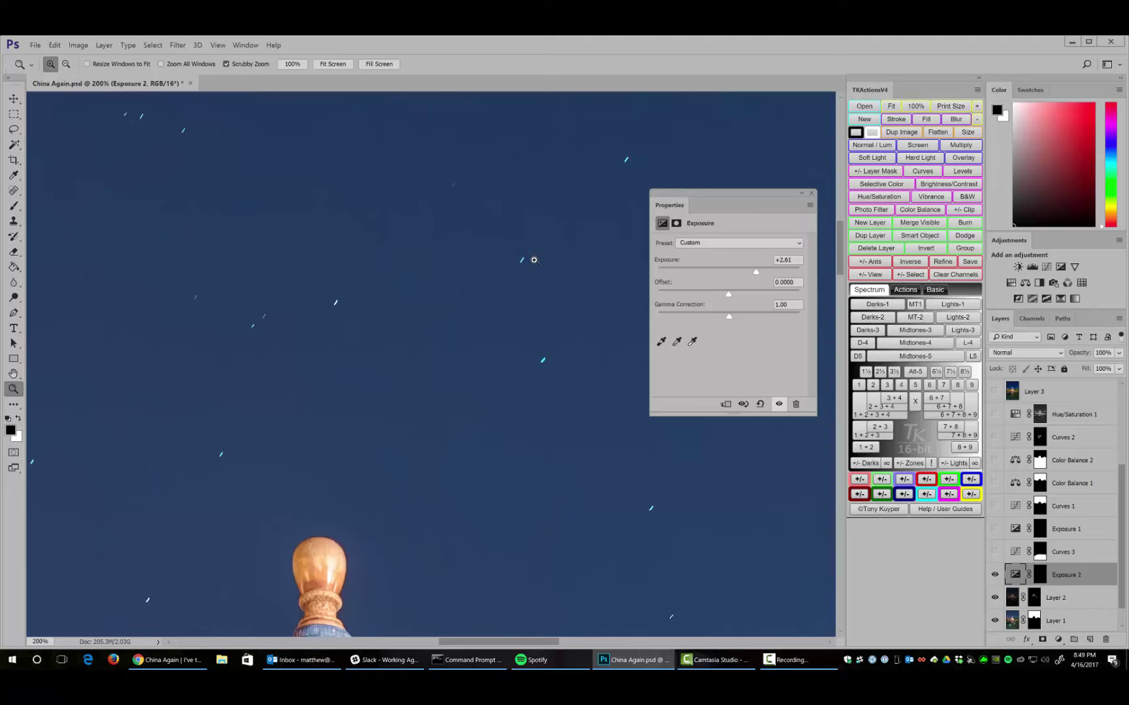
right_click(417, 253)
click(437, 261)
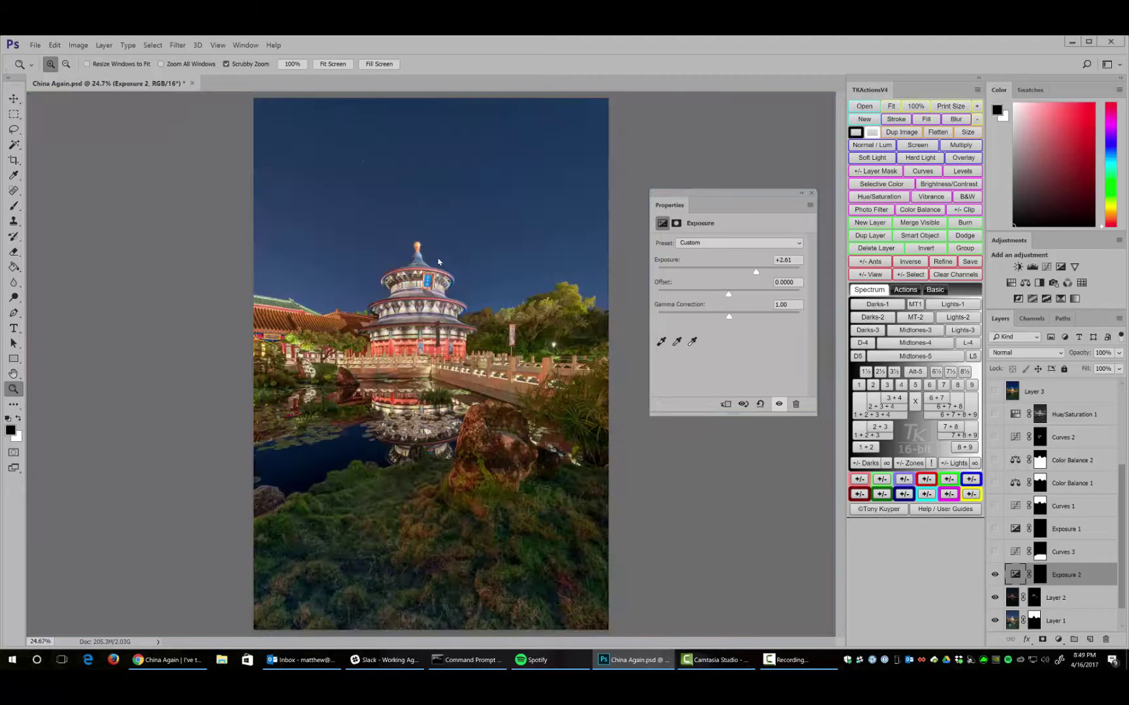
drag(342, 209, 355, 281)
click(355, 281)
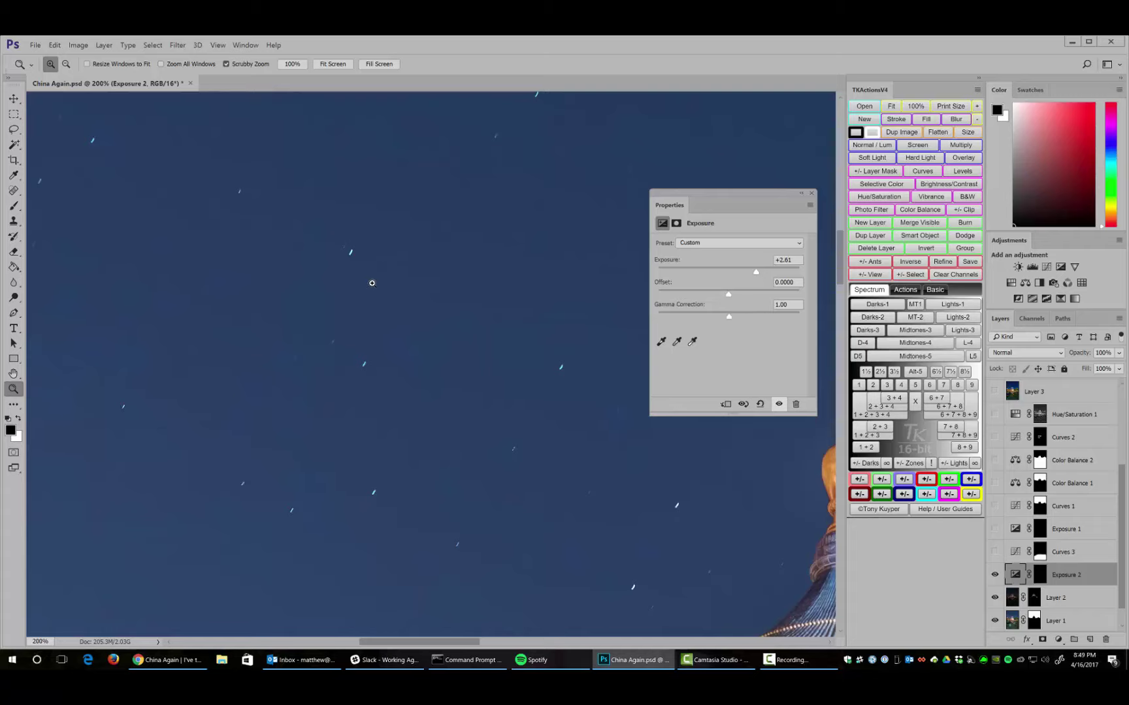
right_click(426, 355)
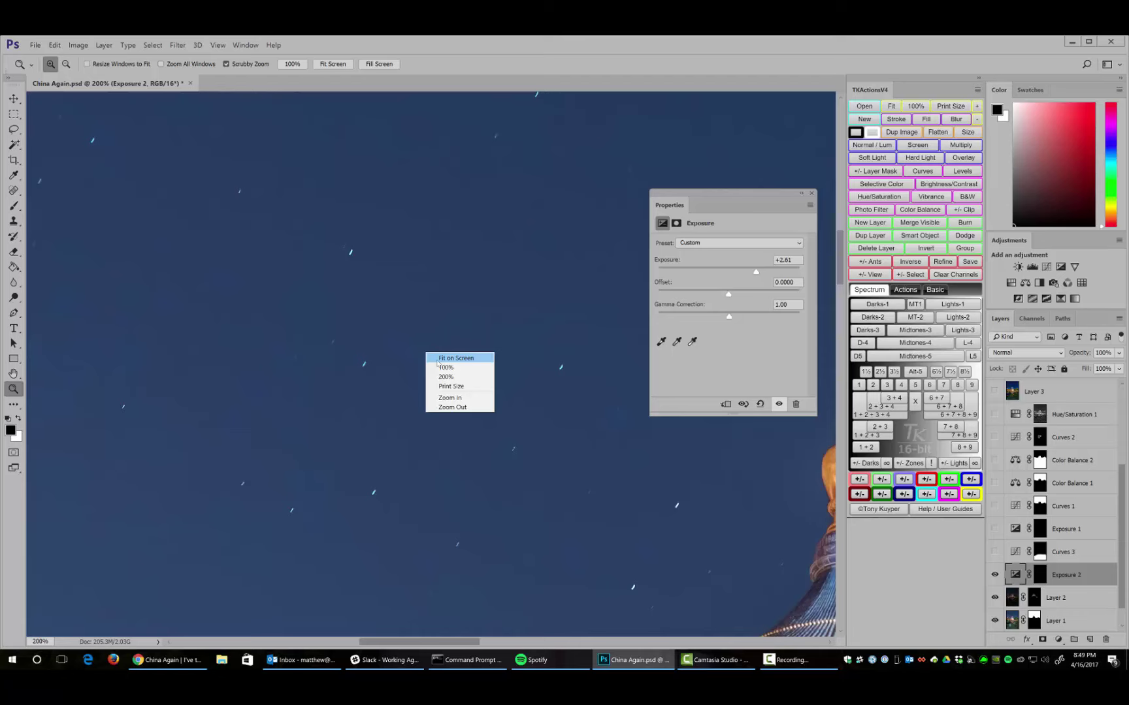
click(437, 358)
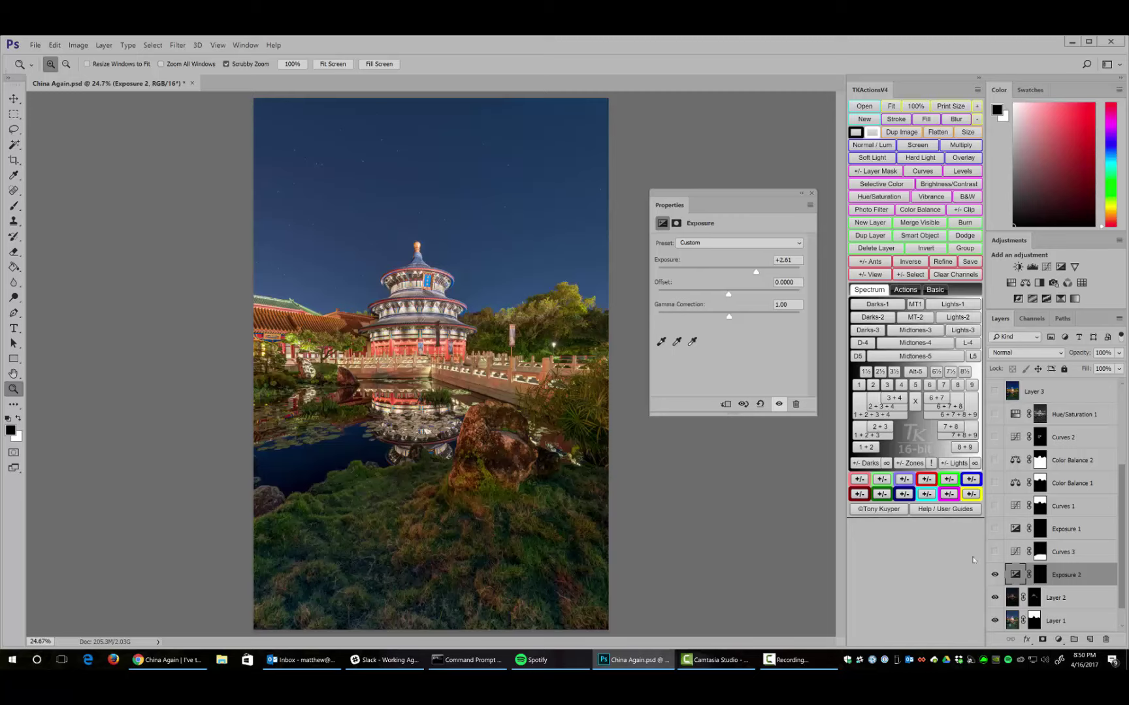
Step: Show the Curves 3, Curves 1, Color Balance 1, Color Balance 2, Curves 2 and Hue/Saturation 1 layers and check the stars with them
click(994, 552)
drag(995, 504, 996, 414)
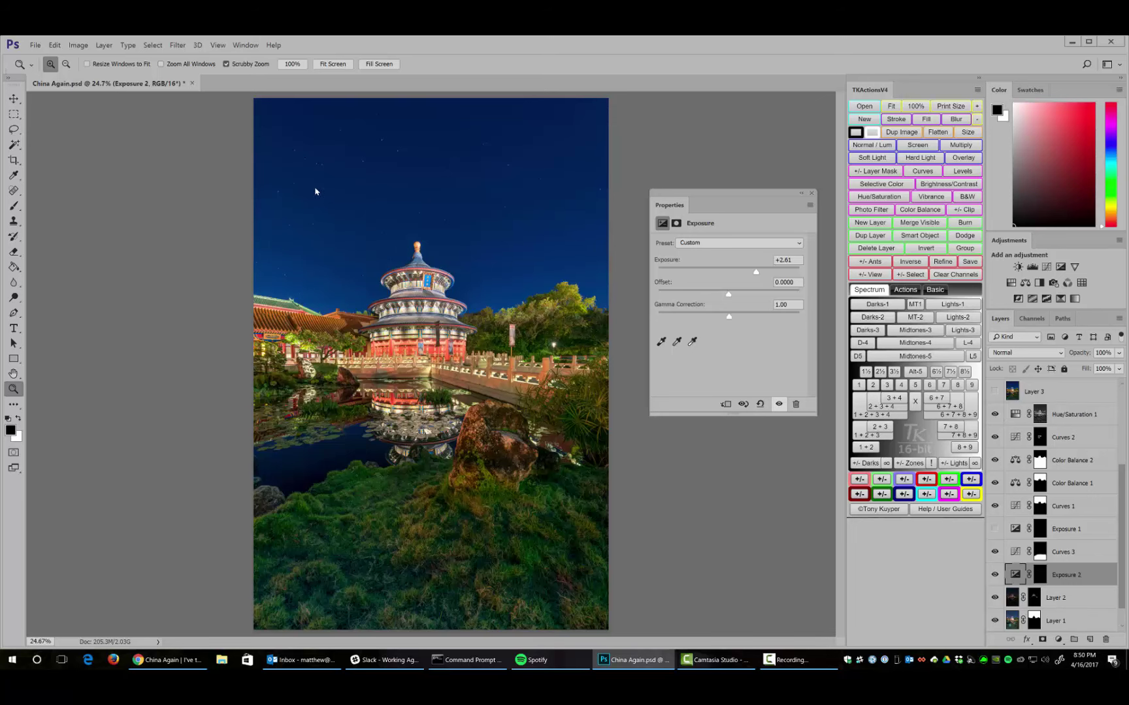
click(348, 166)
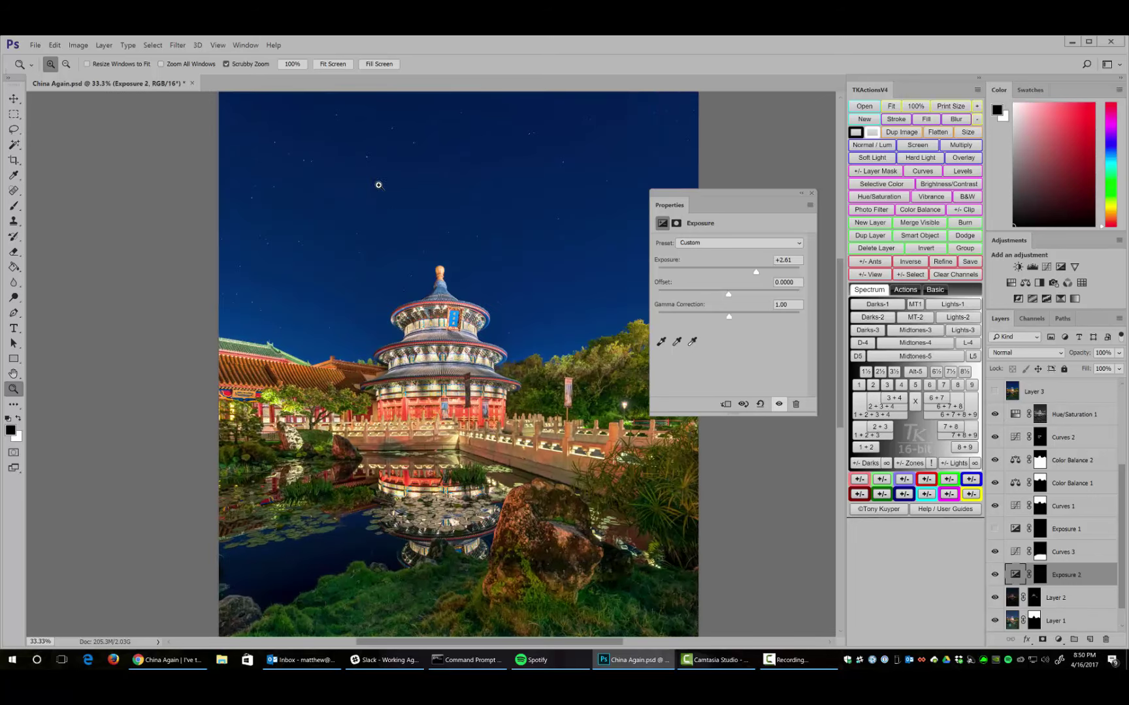
scroll(322, 310, up, 2)
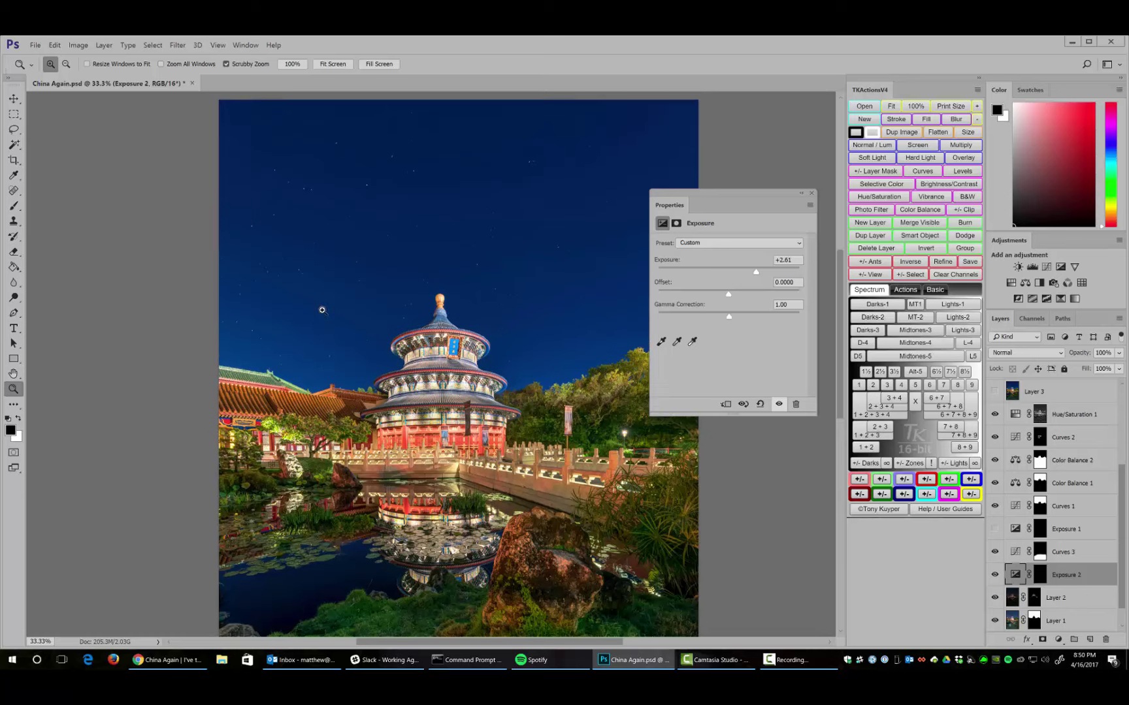
scroll(322, 310, up, 2)
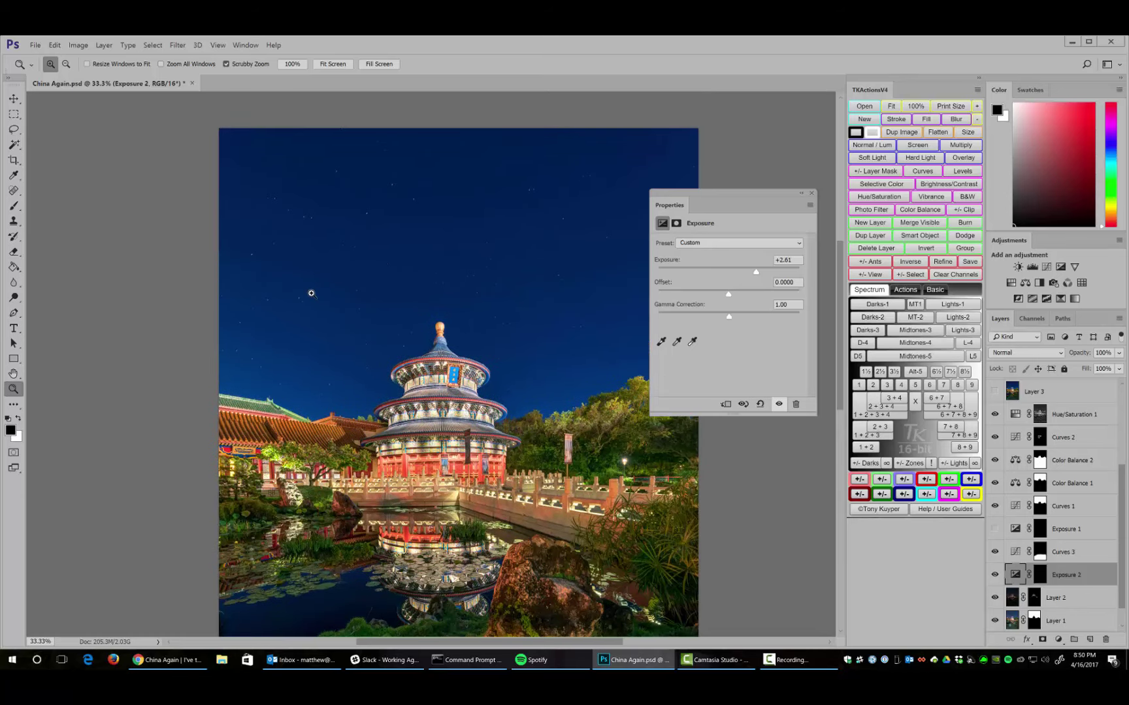
right_click(340, 289)
click(375, 295)
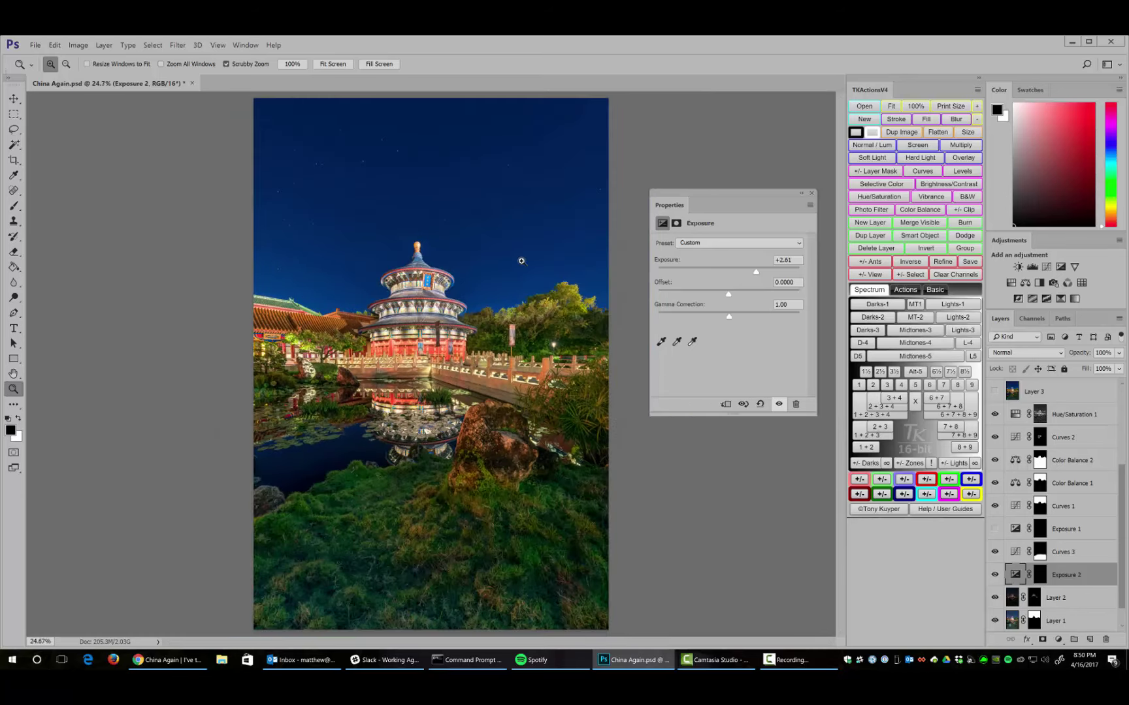
Step: Compare the sky with and without Exposure 2, and swap it for the Exposure 1 layer by hiding one and showing the other
click(994, 574)
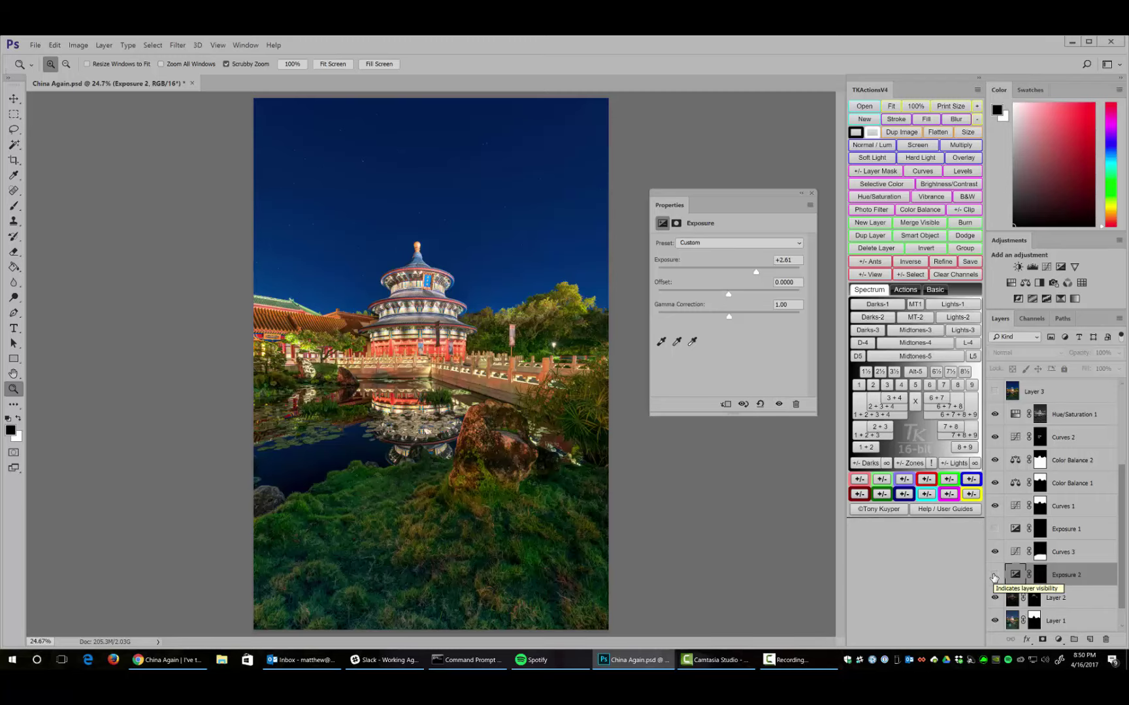
click(994, 576)
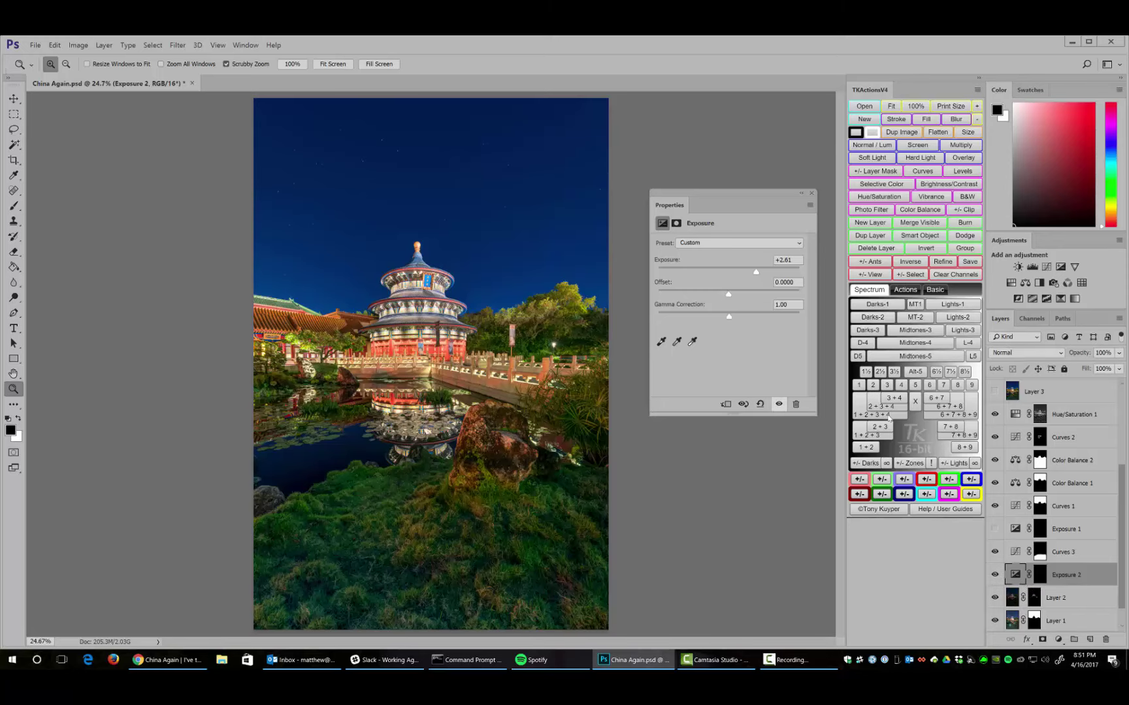
click(995, 574)
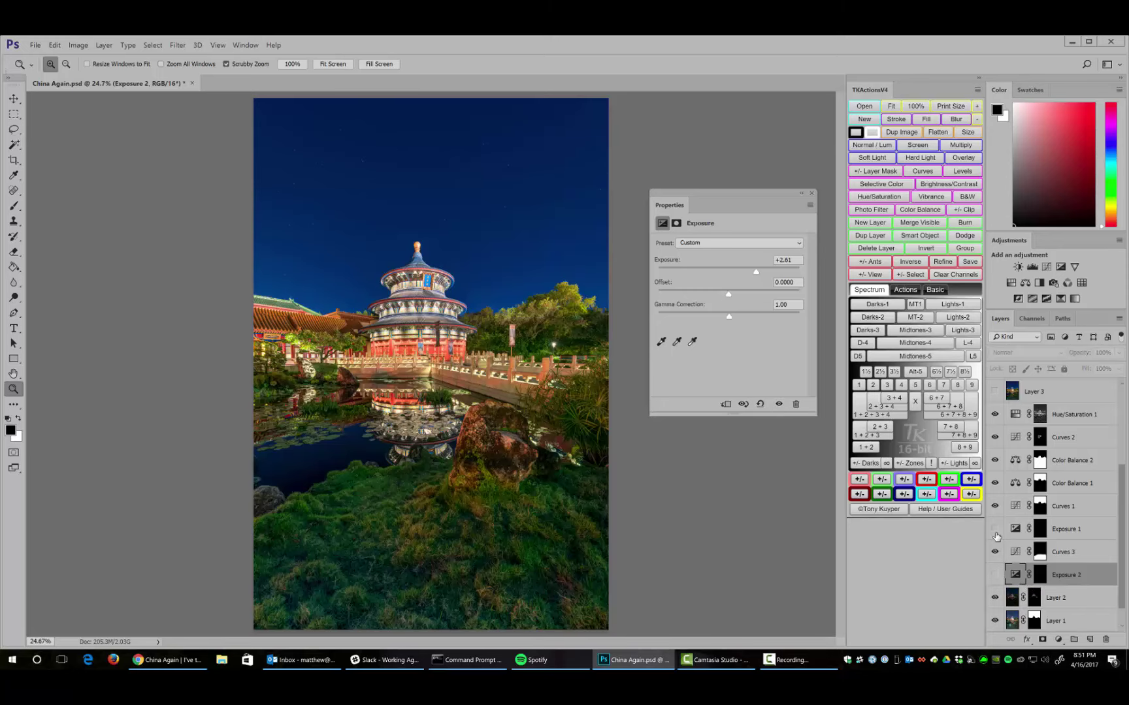
click(995, 530)
click(387, 206)
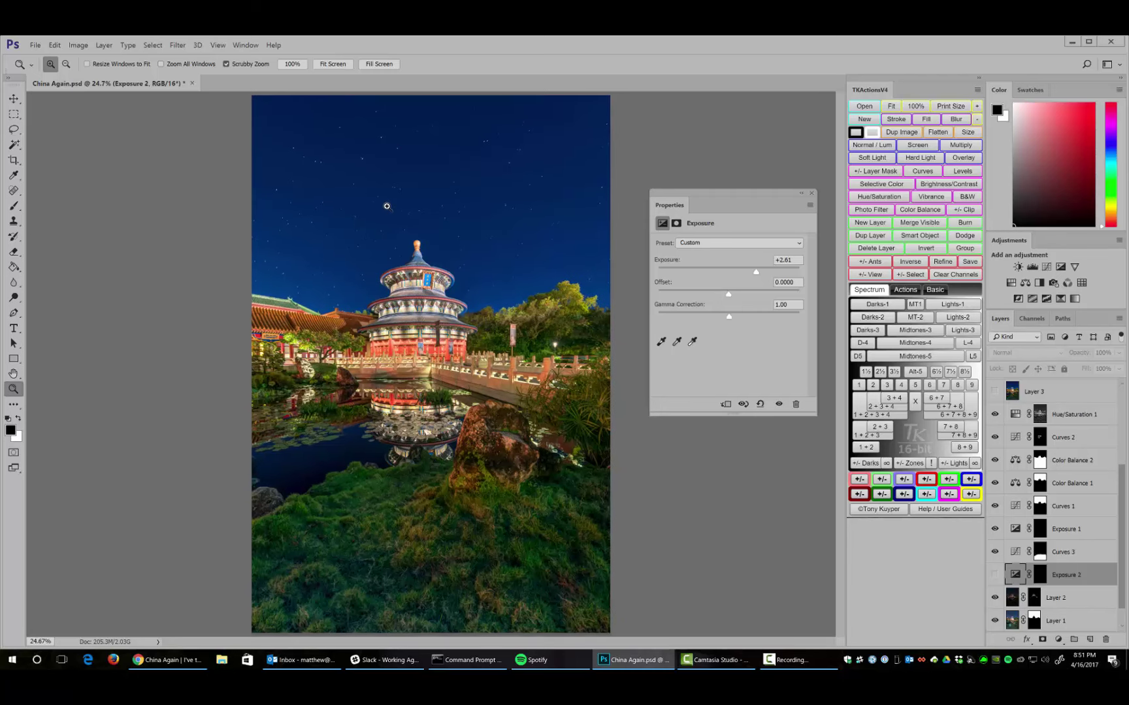